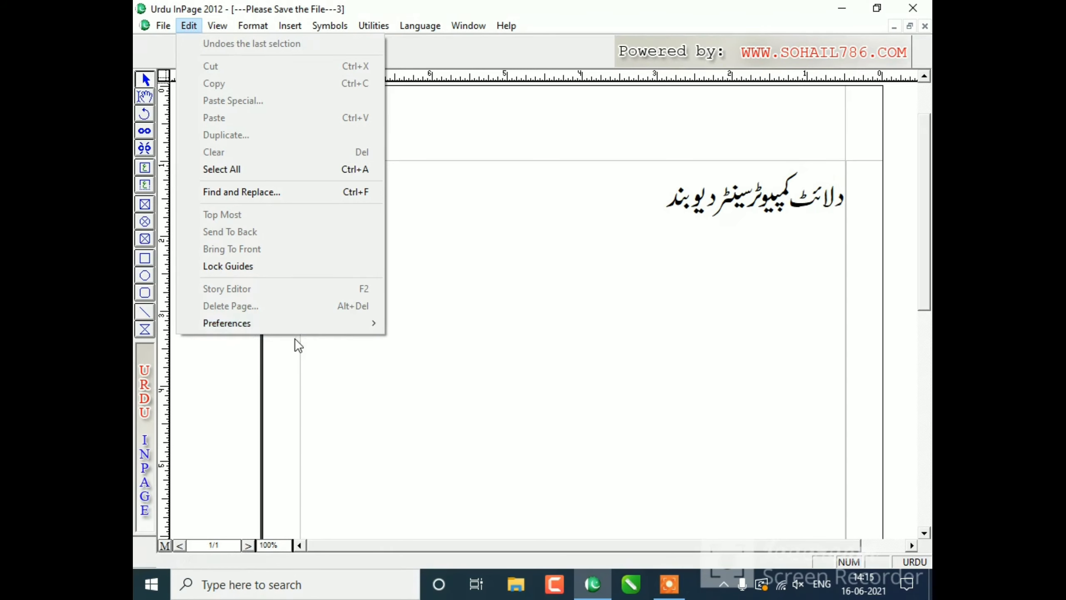
- Review the document preferences for measurement units, guides and page numbering, and close them without changes
{"action": "mouse_move", "coordinate": [298, 327]}
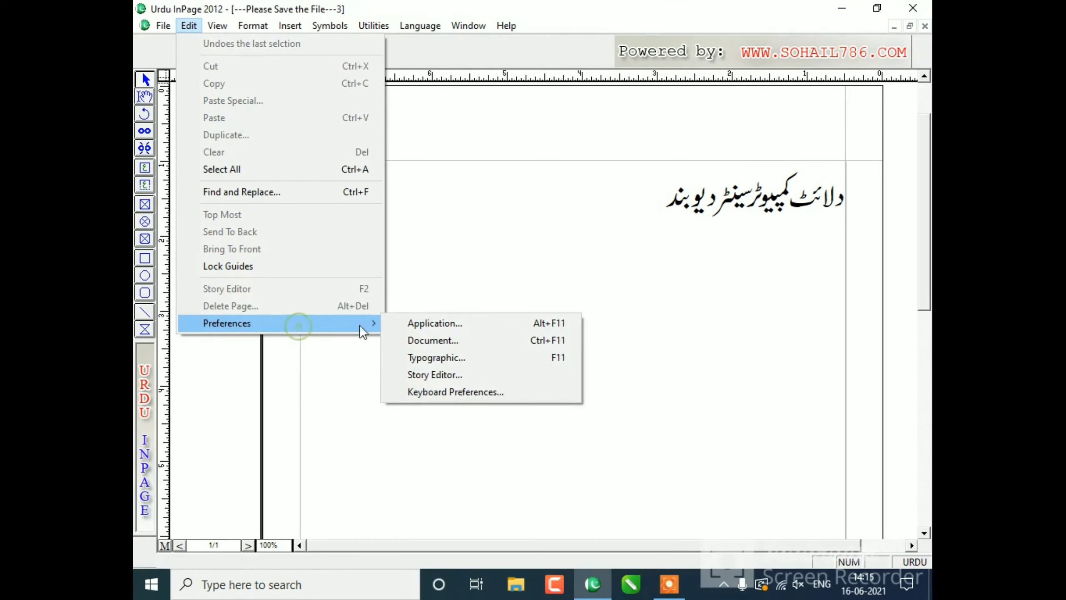
{"action": "left_click", "coordinate": [449, 340]}
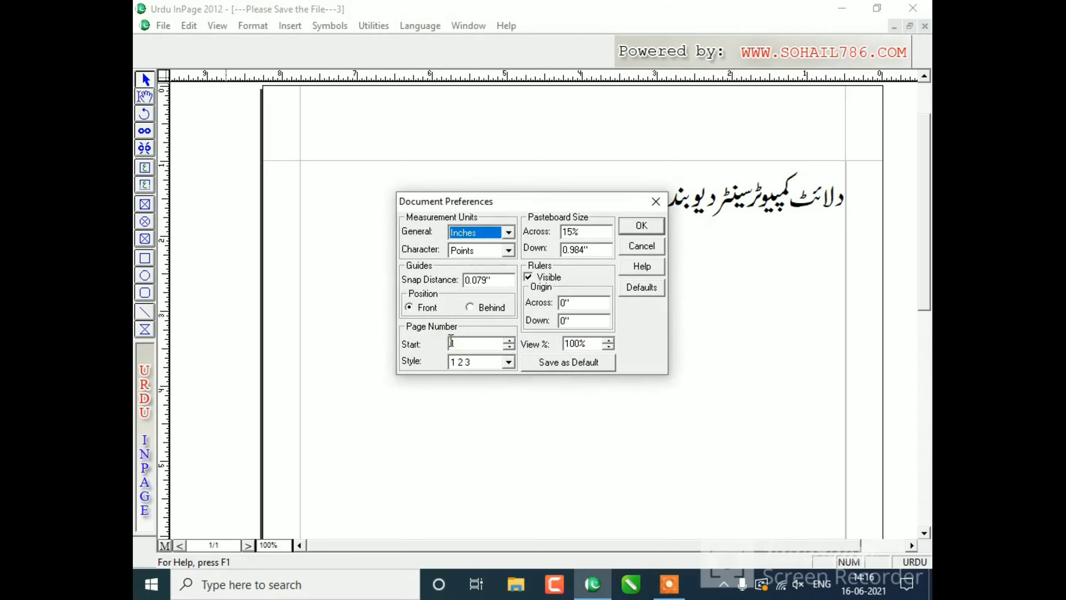
{"action": "left_click_drag", "start_coordinate": [509, 203], "coordinate": [448, 222]}
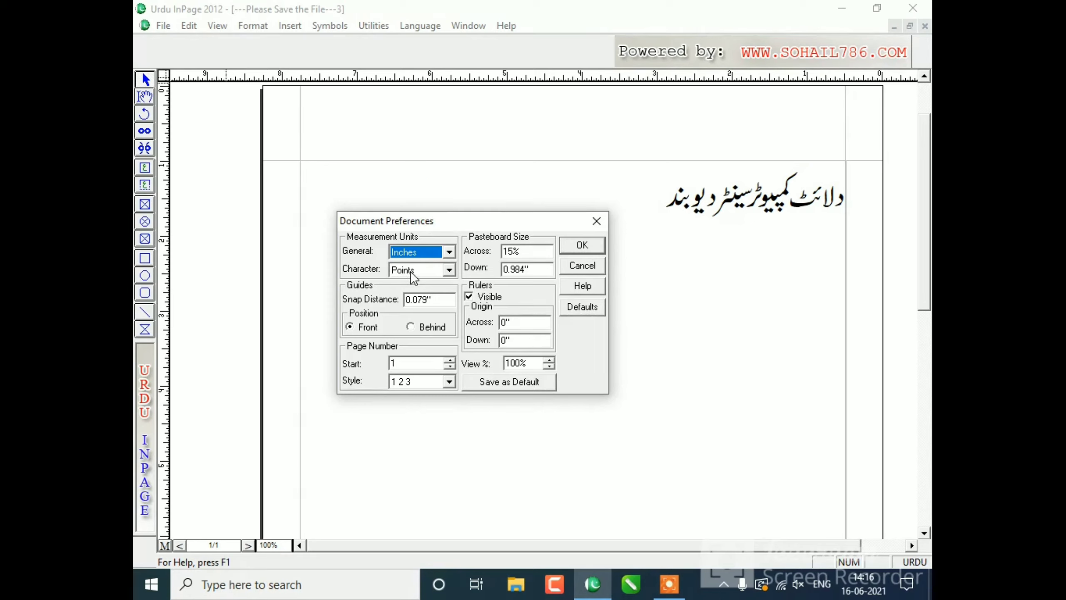
{"action": "left_click", "coordinate": [587, 266]}
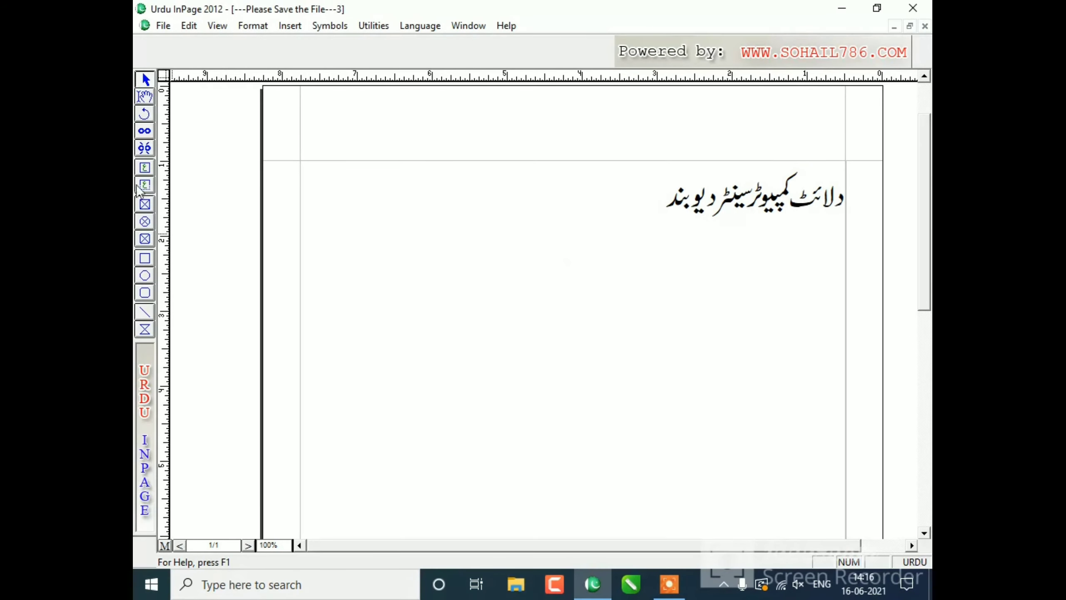
- Draw a rectangle about 2.35" wide and 2.76" high beside the Urdu heading and shift it slightly further from the heading
{"action": "left_click", "coordinate": [145, 258]}
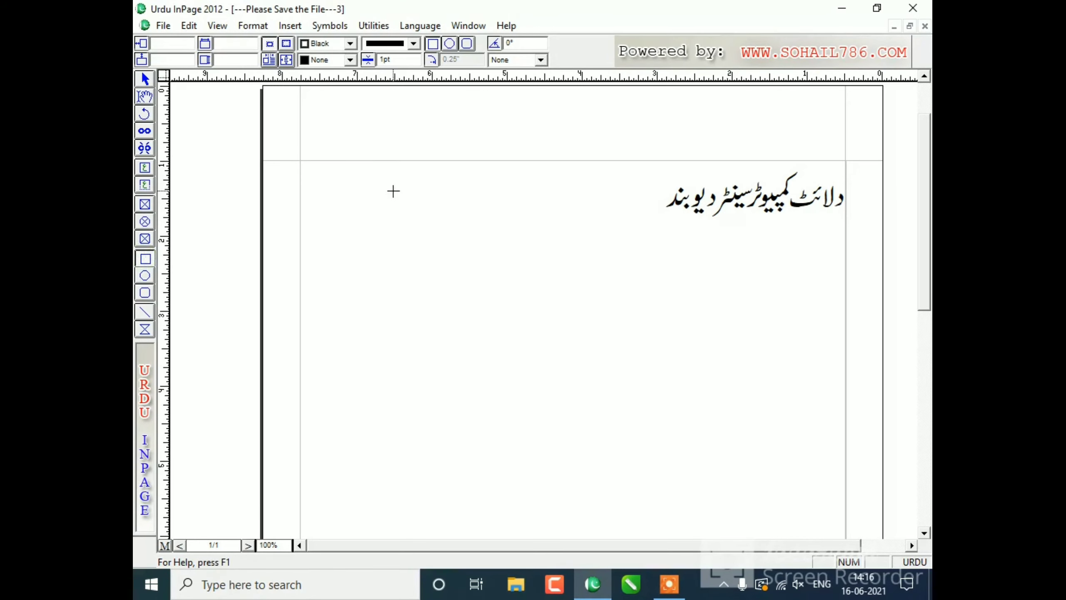
{"action": "left_click_drag", "start_coordinate": [393, 191], "coordinate": [569, 396]}
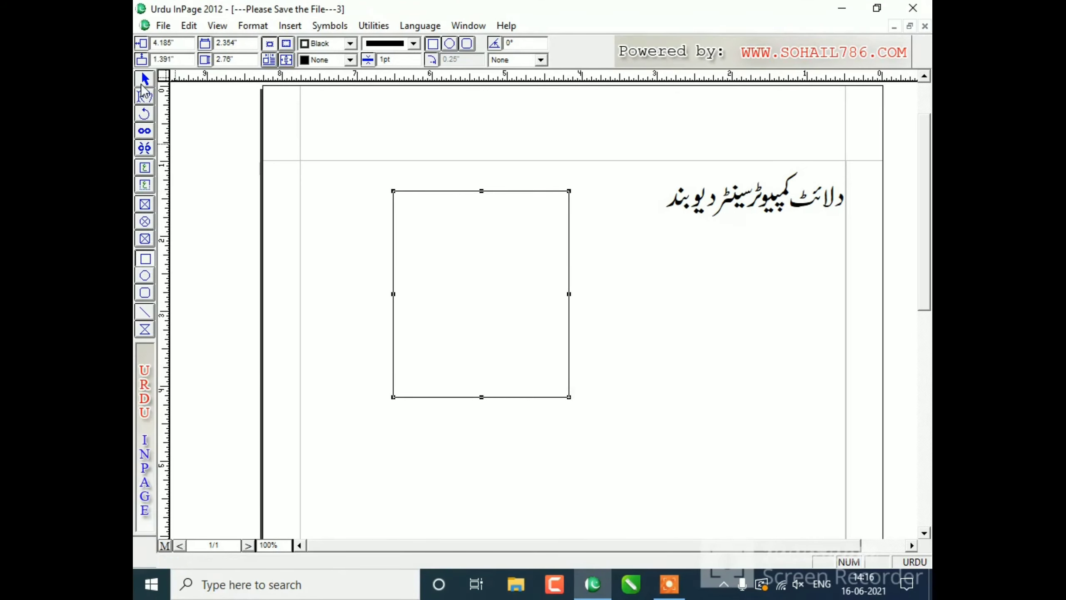
{"action": "left_click", "coordinate": [145, 80]}
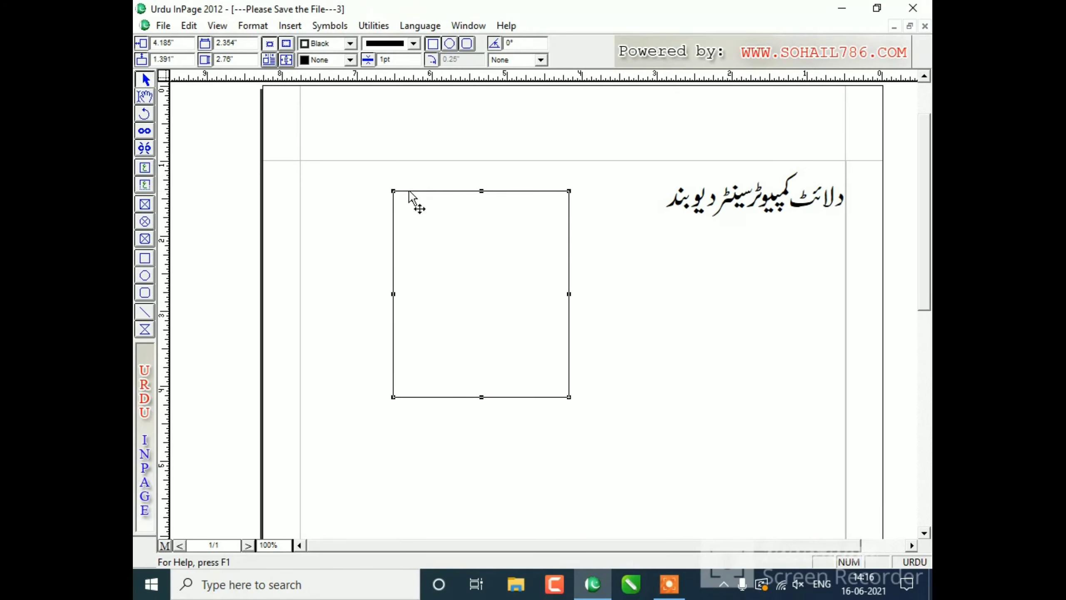
{"action": "left_click_drag", "start_coordinate": [408, 192], "coordinate": [380, 200]}
{"action": "double_click", "coordinate": [236, 44]}
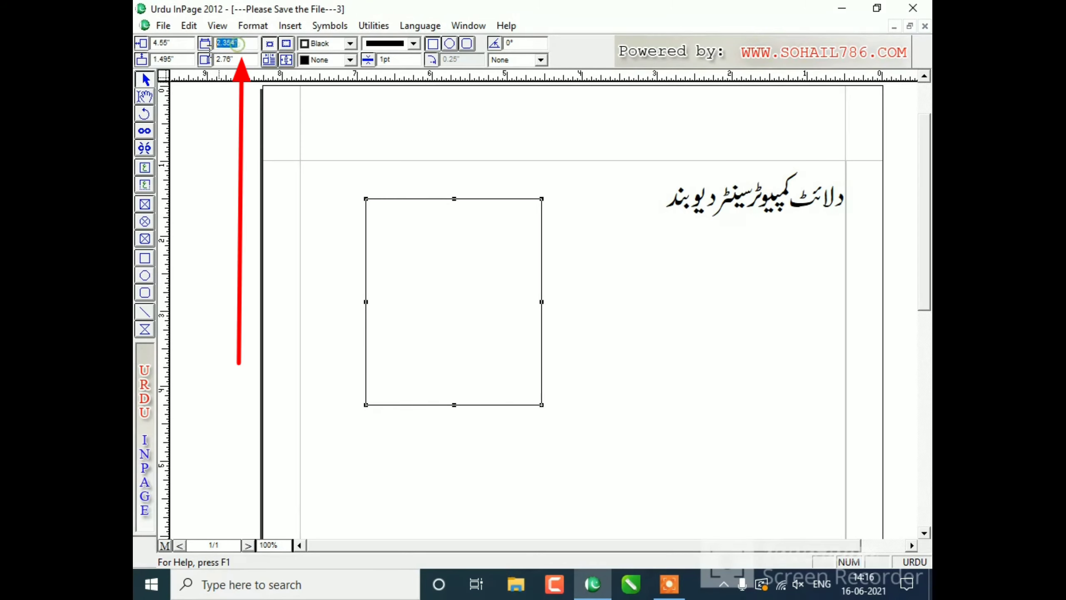
- Set the document's general measurement unit to Millimeters
{"action": "left_click", "coordinate": [190, 26]}
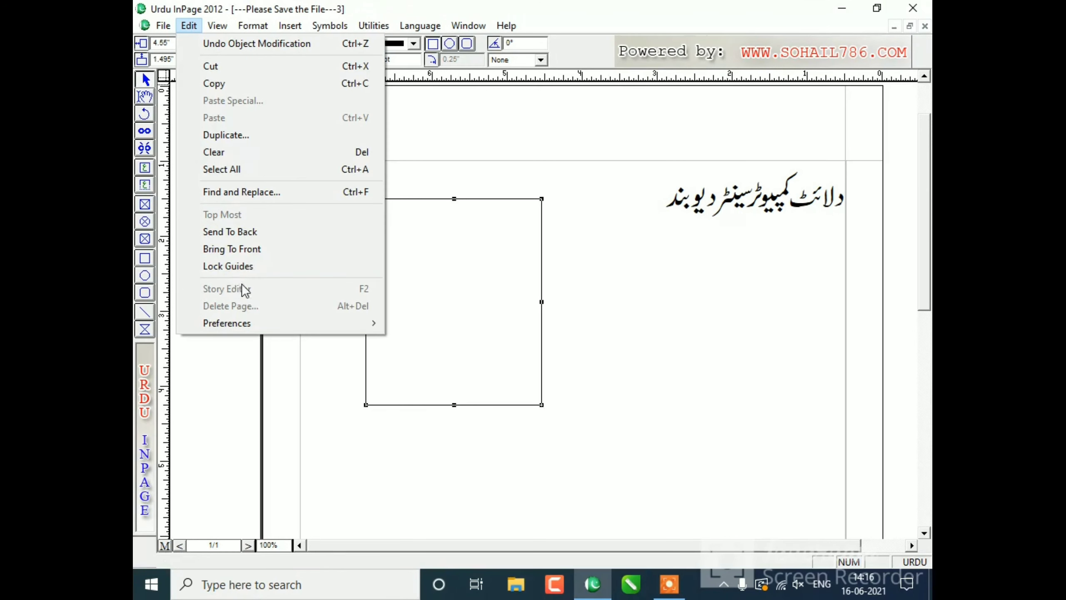
{"action": "mouse_move", "coordinate": [265, 328]}
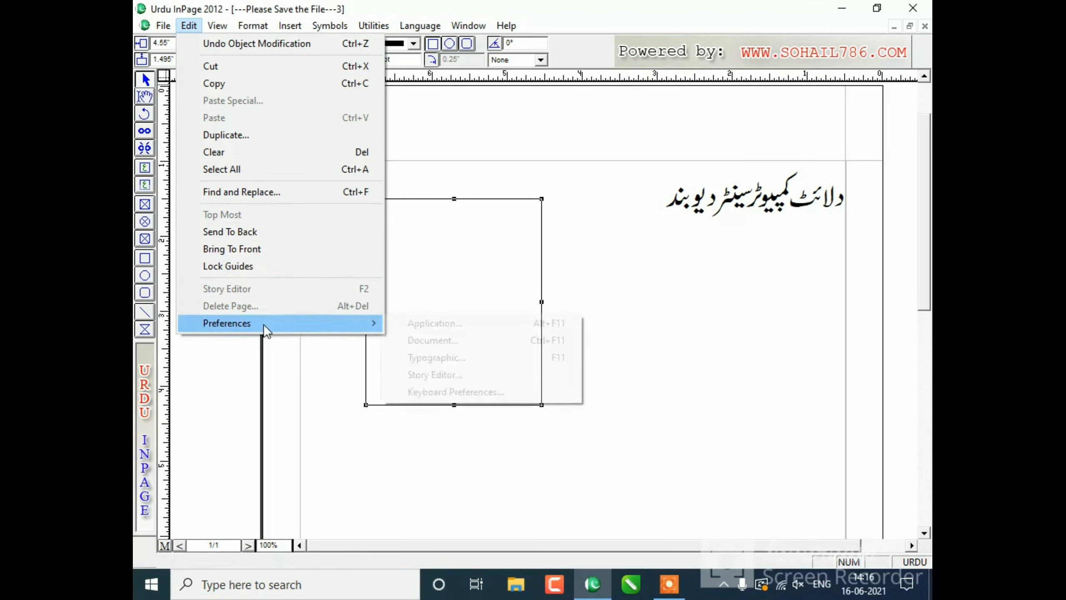
{"action": "left_click", "coordinate": [441, 341]}
{"action": "left_click", "coordinate": [477, 234]}
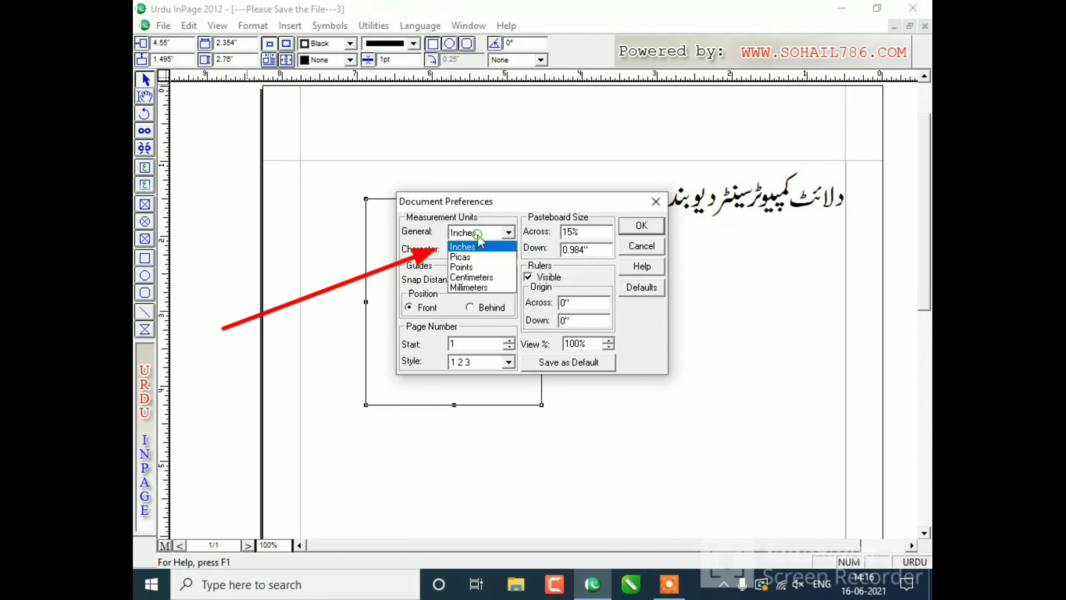
{"action": "left_click", "coordinate": [475, 287]}
{"action": "left_click", "coordinate": [641, 227]}
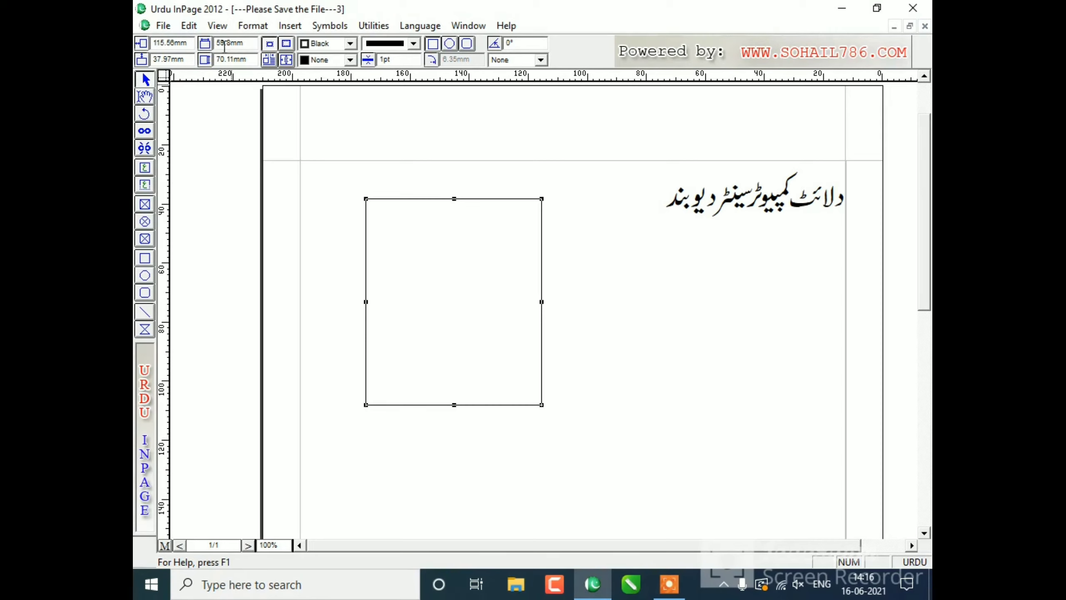
{"action": "left_click", "coordinate": [189, 26]}
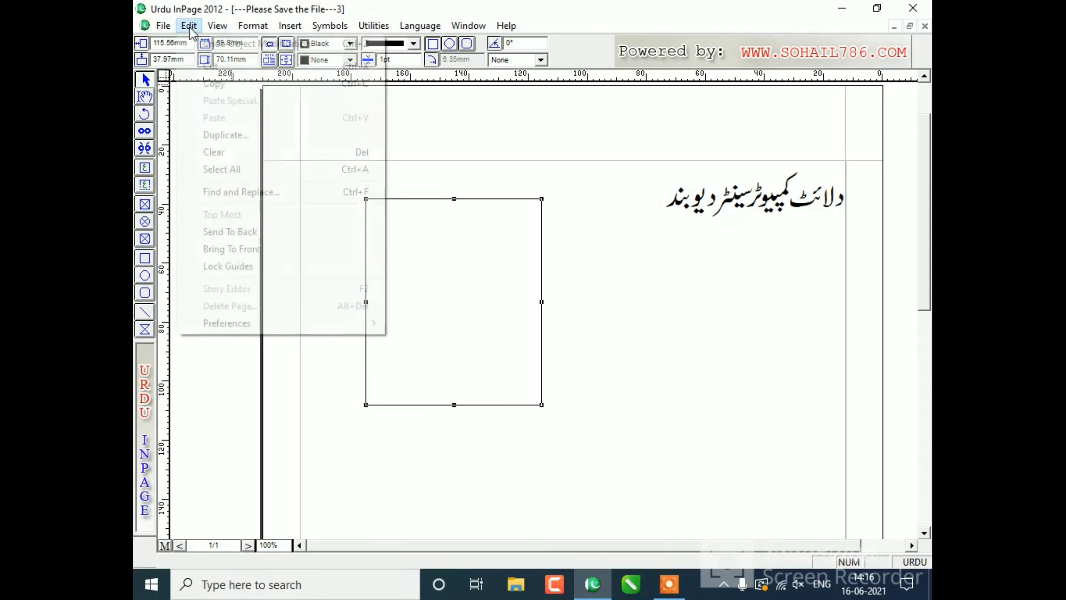
{"action": "left_click", "coordinate": [250, 322]}
{"action": "left_click", "coordinate": [420, 340]}
{"action": "left_click", "coordinate": [500, 232]}
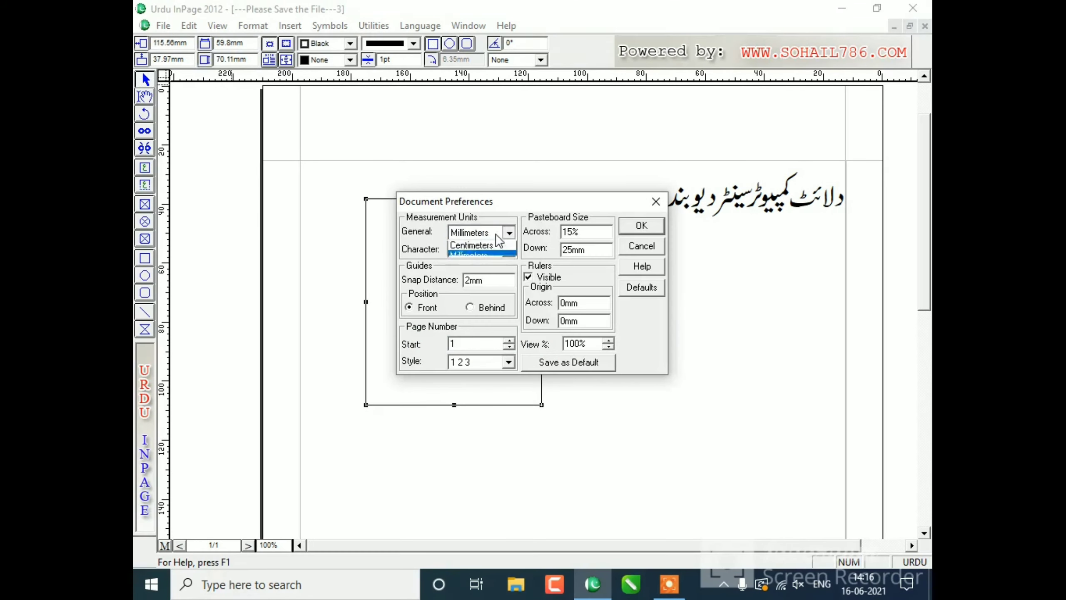
{"action": "left_click", "coordinate": [462, 247]}
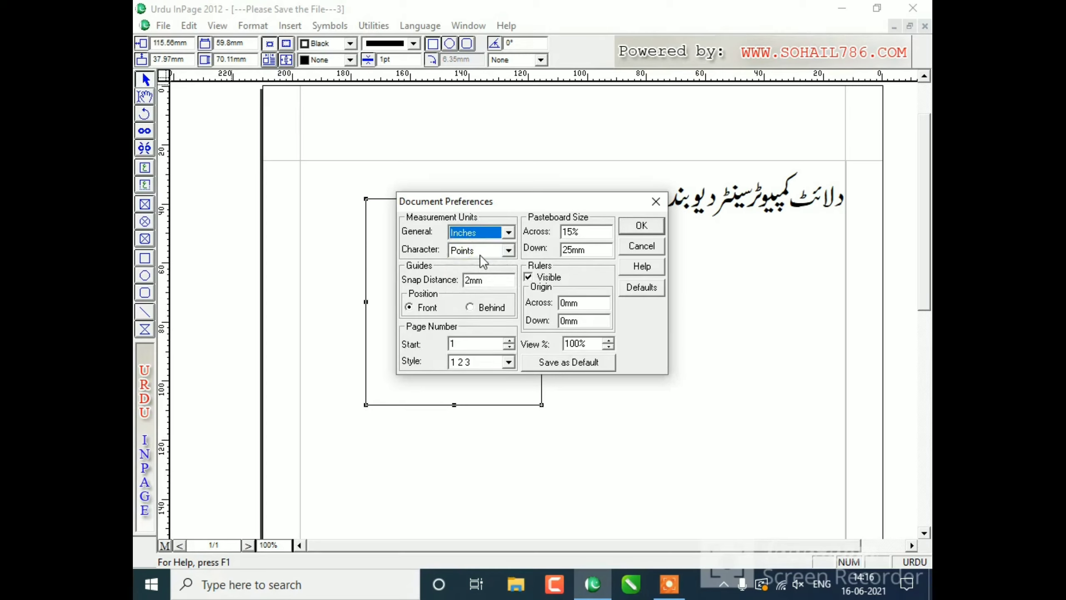
{"action": "left_click", "coordinate": [479, 254]}
{"action": "left_click", "coordinate": [484, 252]}
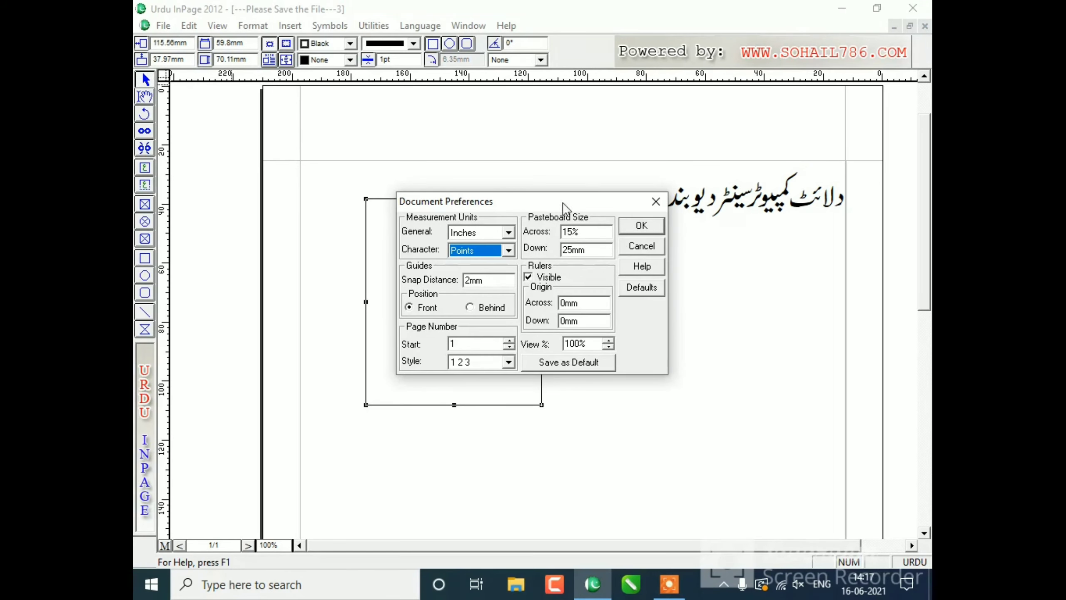
{"action": "left_click_drag", "start_coordinate": [584, 209], "coordinate": [494, 284]}
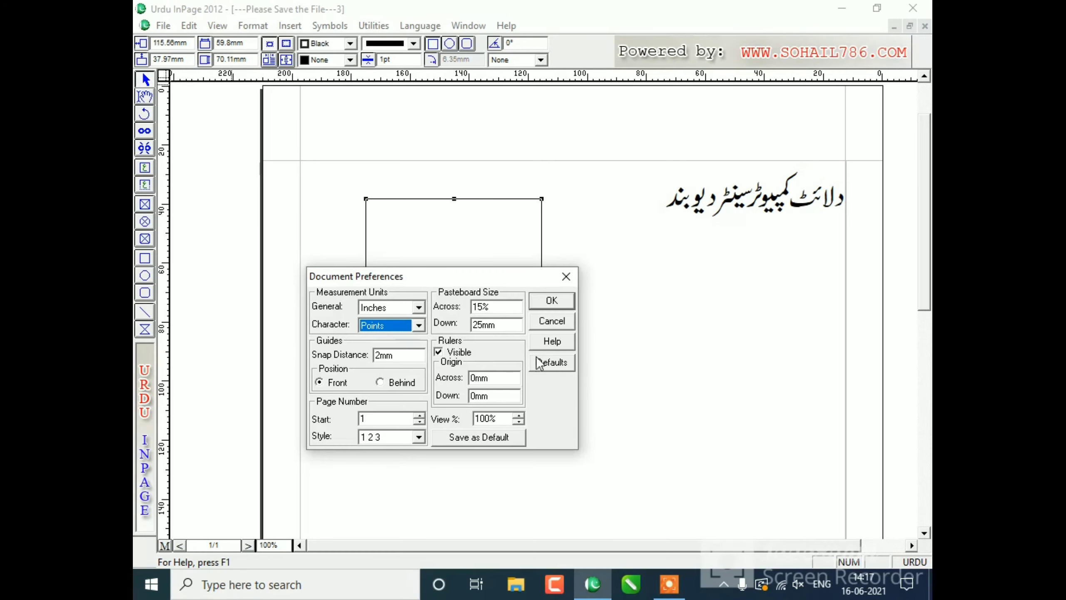
{"action": "left_click", "coordinate": [552, 322]}
- Add a horizontal guide about 62 mm down the page and move the rectangle below it, to about 67 mm from the page top
{"action": "left_click_drag", "start_coordinate": [555, 78], "coordinate": [561, 271]}
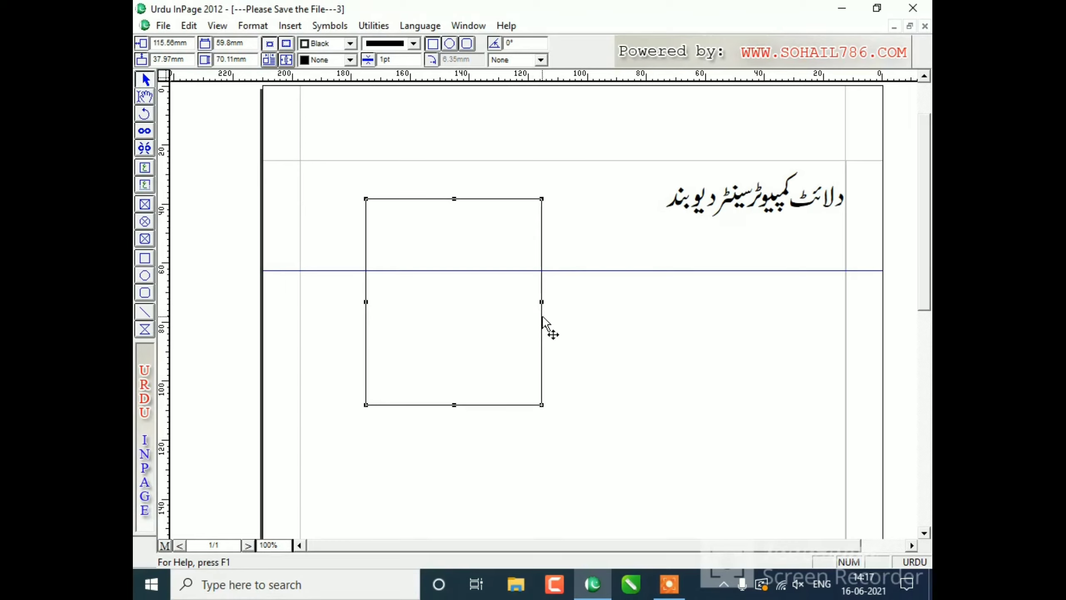
{"action": "left_click_drag", "start_coordinate": [542, 316], "coordinate": [527, 402]}
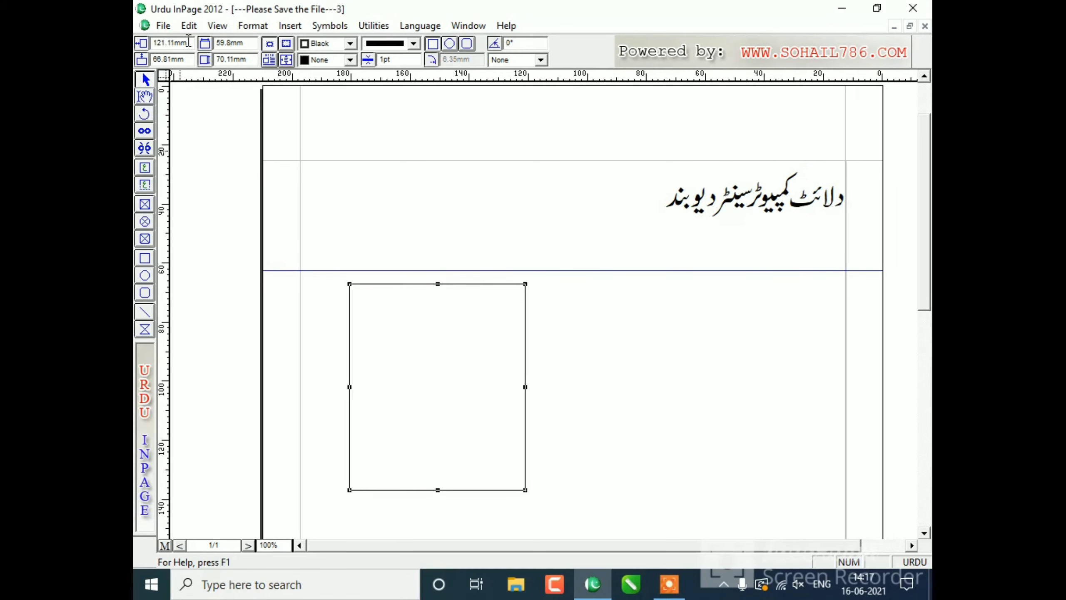
{"action": "left_click", "coordinate": [189, 27]}
{"action": "mouse_move", "coordinate": [246, 319]}
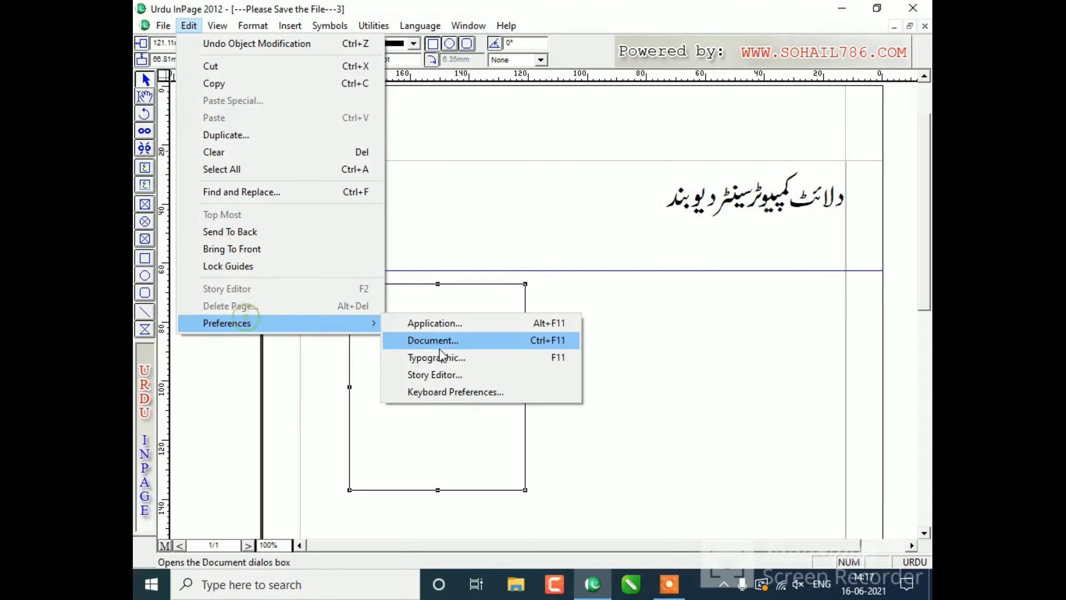
{"action": "left_click", "coordinate": [441, 341]}
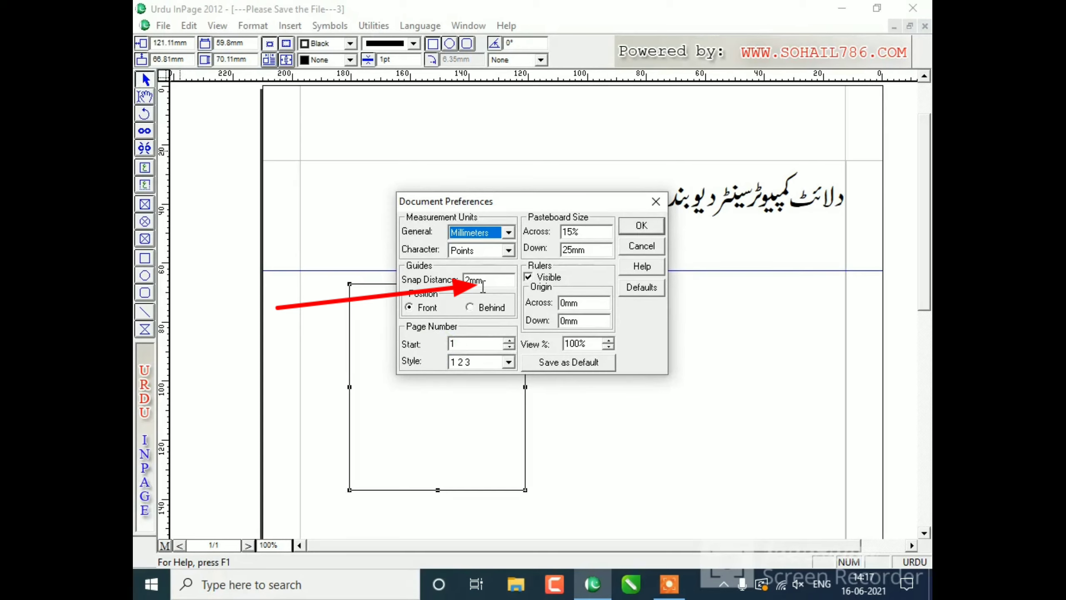
{"action": "left_click_drag", "start_coordinate": [487, 281], "coordinate": [466, 281]}
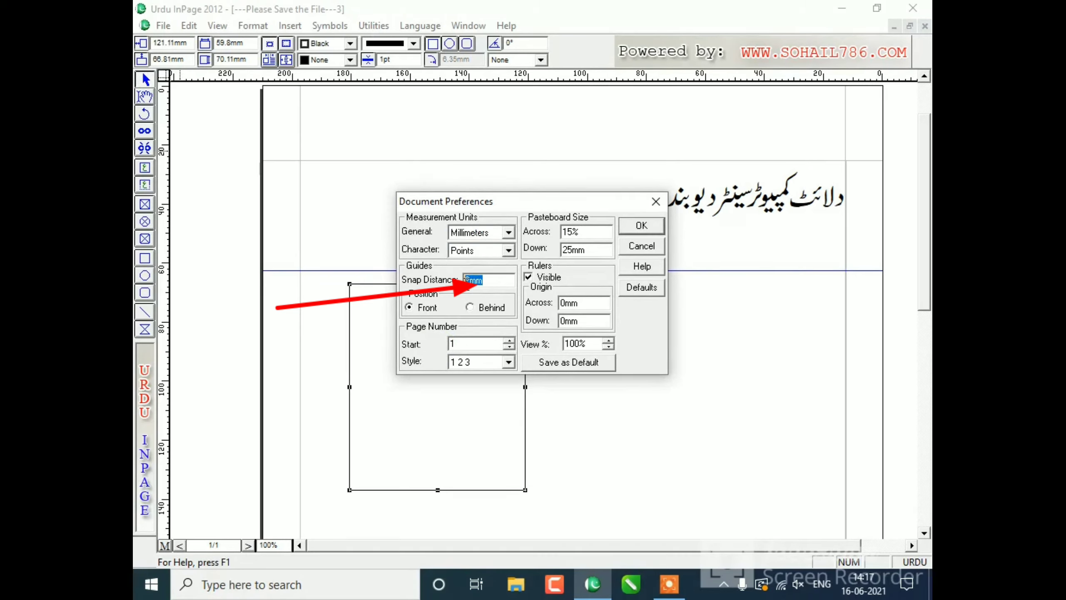
{"action": "left_click", "coordinate": [508, 232]}
{"action": "left_click", "coordinate": [478, 245]}
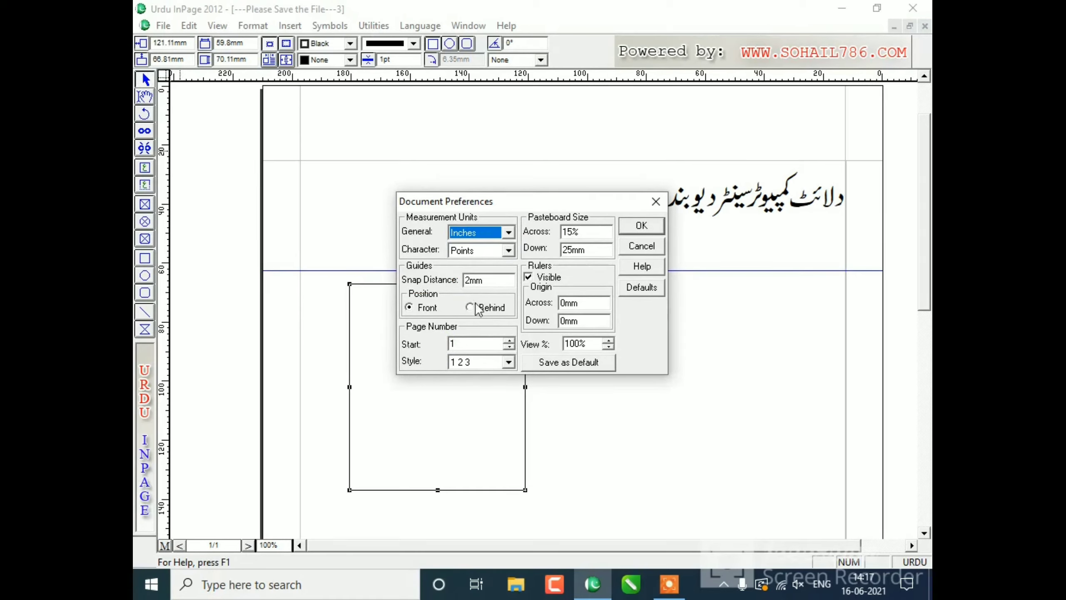
{"action": "left_click_drag", "start_coordinate": [487, 280], "coordinate": [456, 283]}
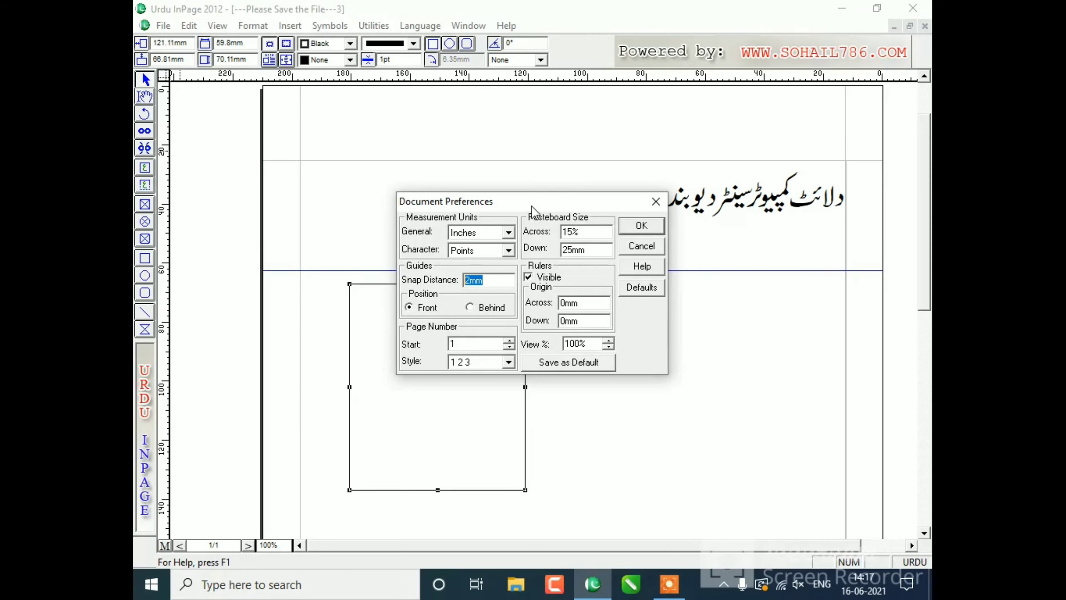
{"action": "left_click_drag", "start_coordinate": [534, 206], "coordinate": [446, 318]}
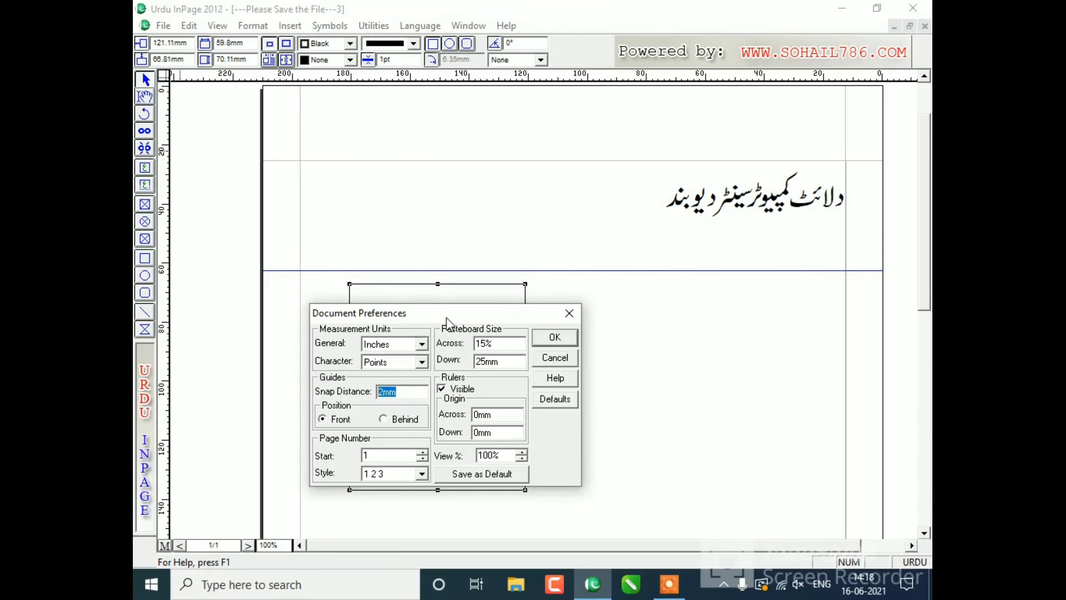
{"action": "double_click", "coordinate": [368, 455]}
{"action": "left_click", "coordinate": [555, 358]}
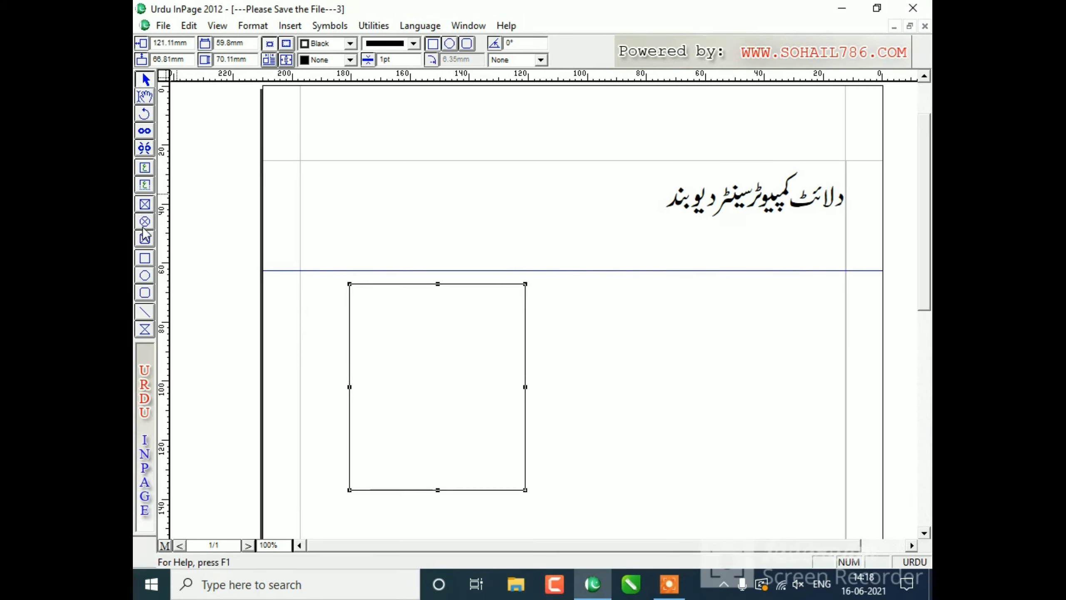
- On the master page, draw a small text box in the upper margin near the page's centre and insert a page number
{"action": "left_click", "coordinate": [164, 545]}
{"action": "left_click", "coordinate": [144, 186]}
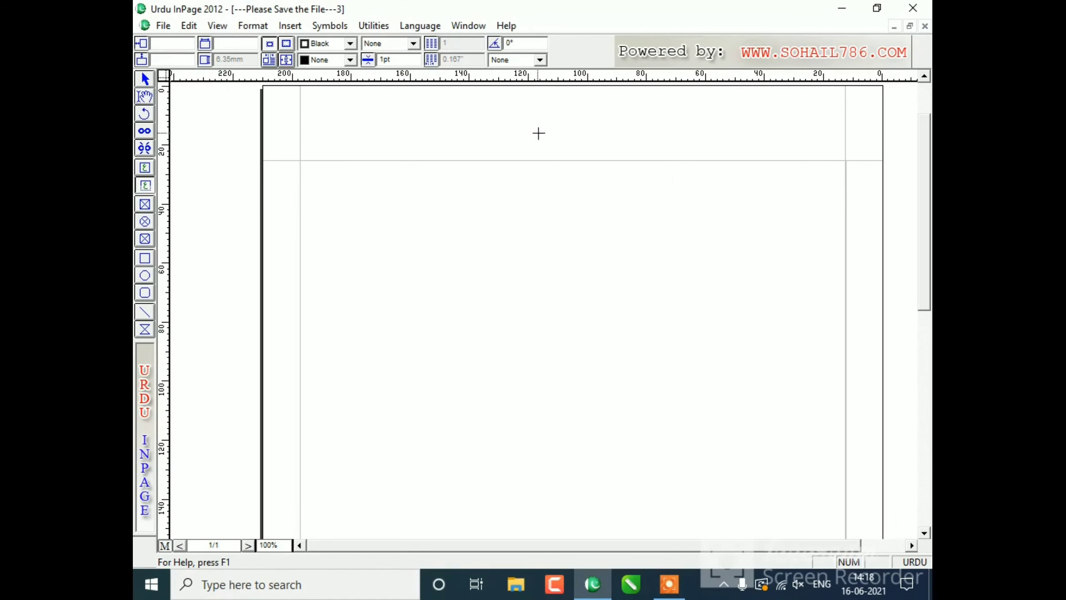
{"action": "left_click_drag", "start_coordinate": [546, 133], "coordinate": [605, 154]}
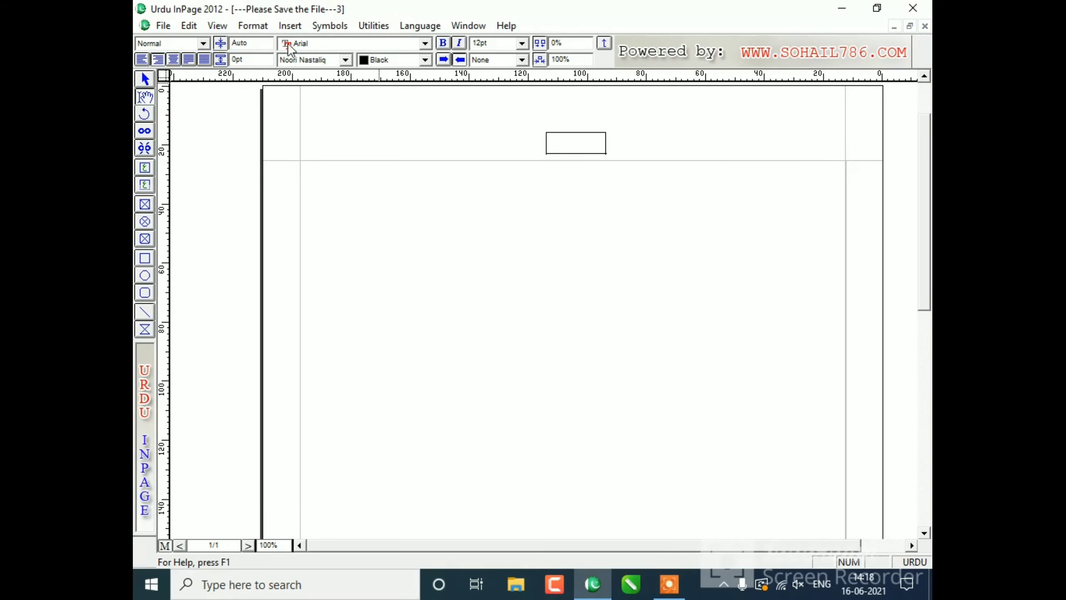
{"action": "left_click", "coordinate": [291, 28]}
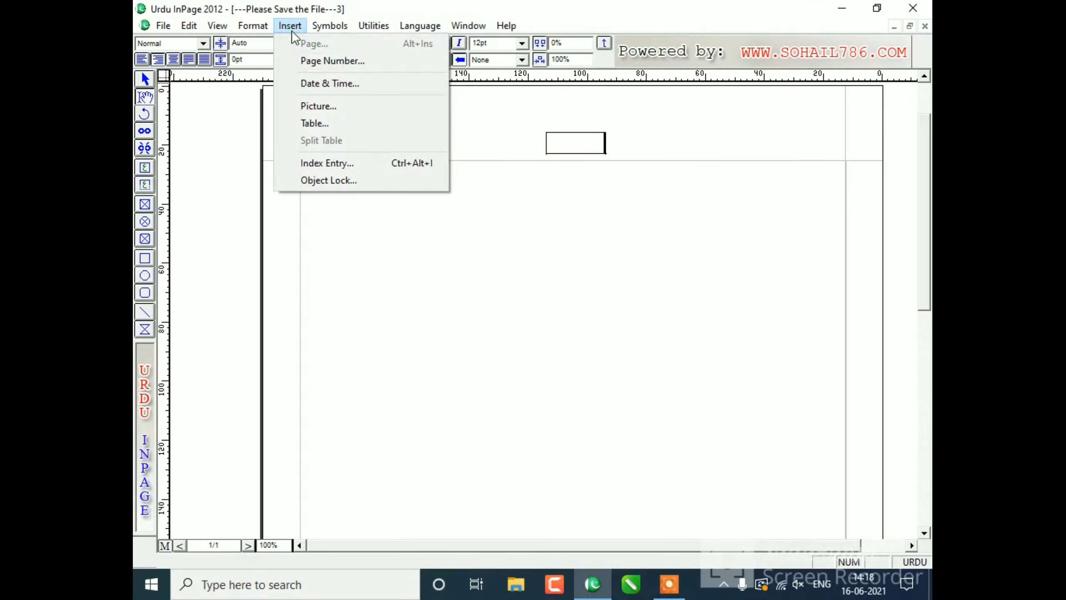
{"action": "left_click", "coordinate": [325, 63]}
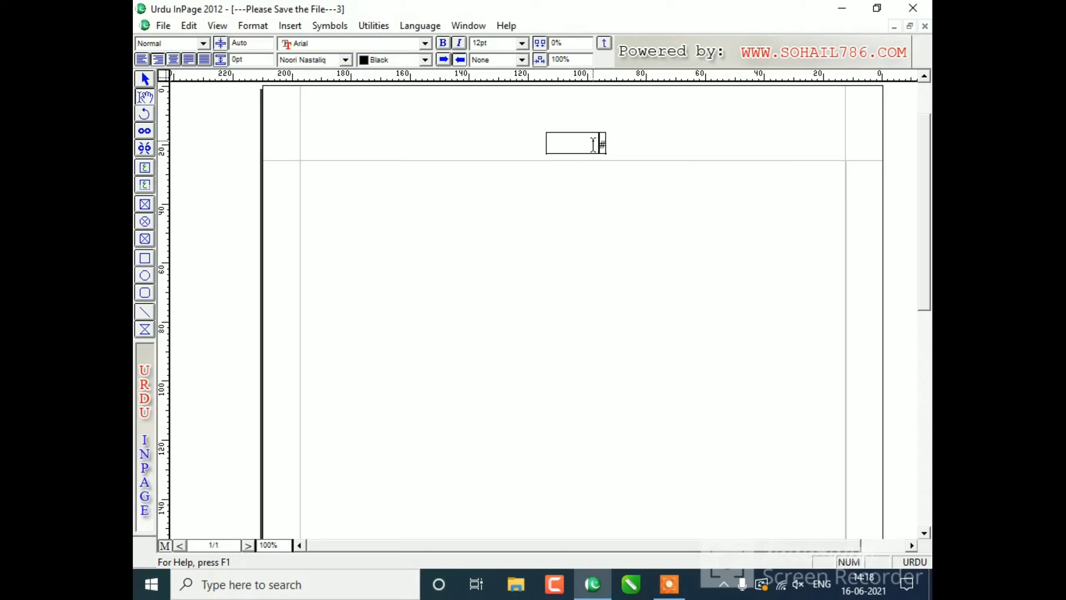
- Set the page number to 36pt, centre it in its box, and return to the document page
{"action": "left_click_drag", "start_coordinate": [606, 144], "coordinate": [590, 142]}
{"action": "left_click", "coordinate": [522, 45]}
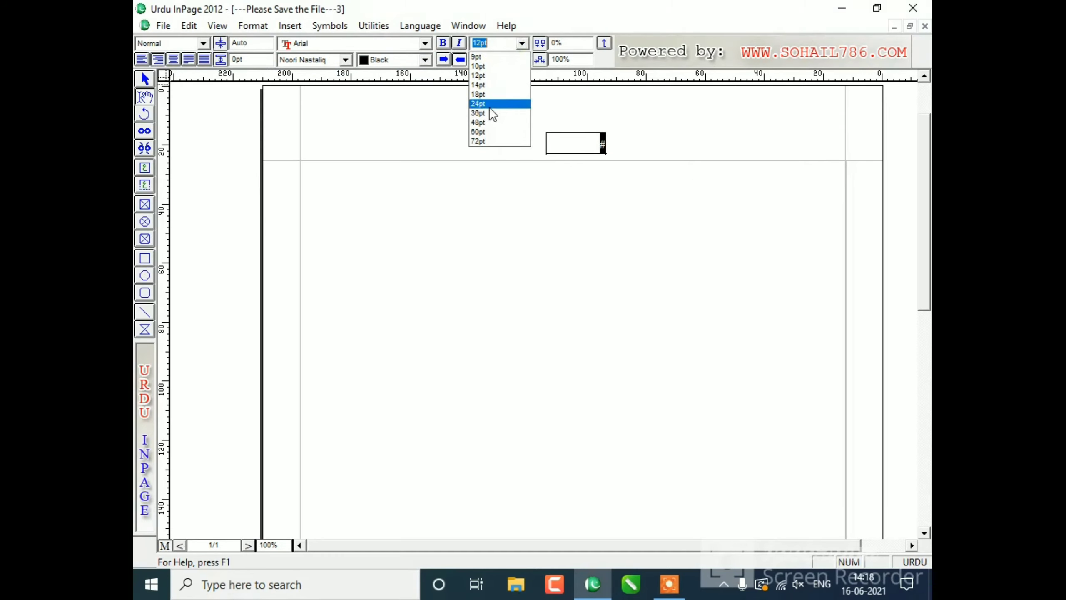
{"action": "left_click", "coordinate": [482, 113]}
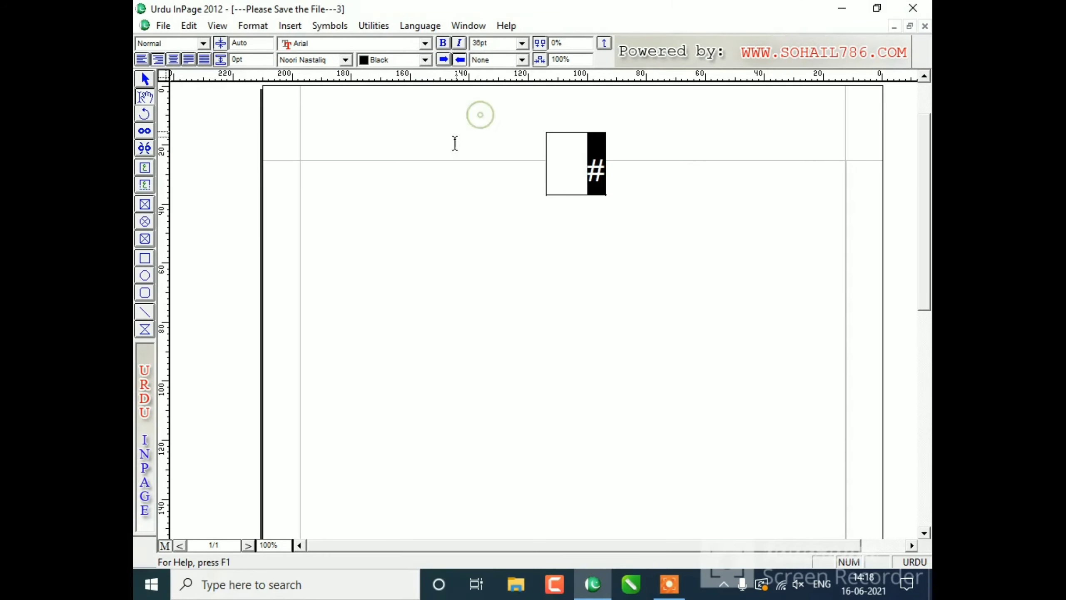
{"action": "left_click", "coordinate": [173, 60]}
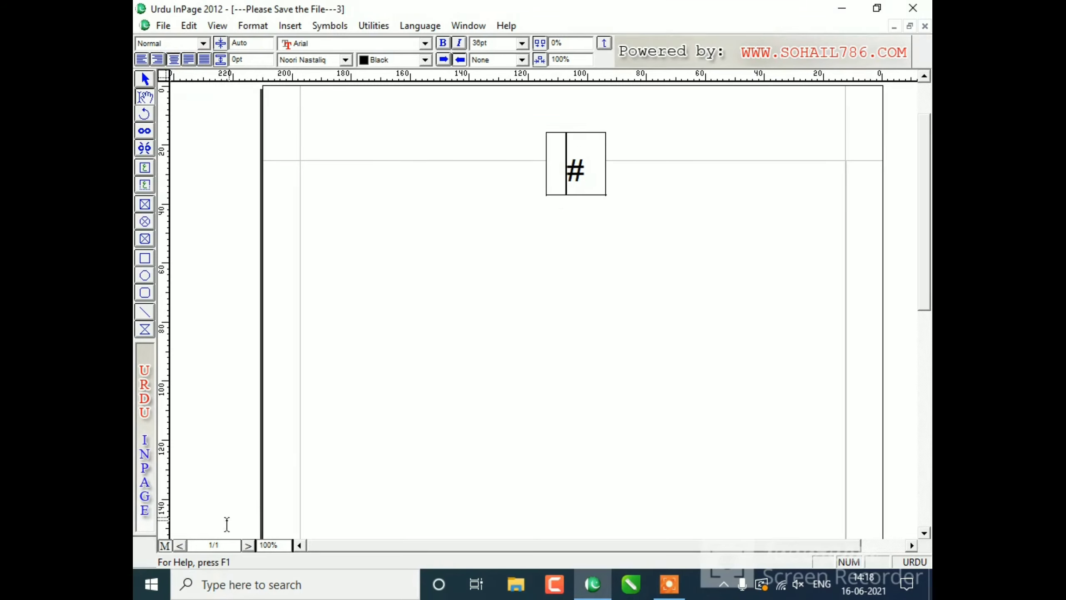
{"action": "left_click", "coordinate": [164, 545]}
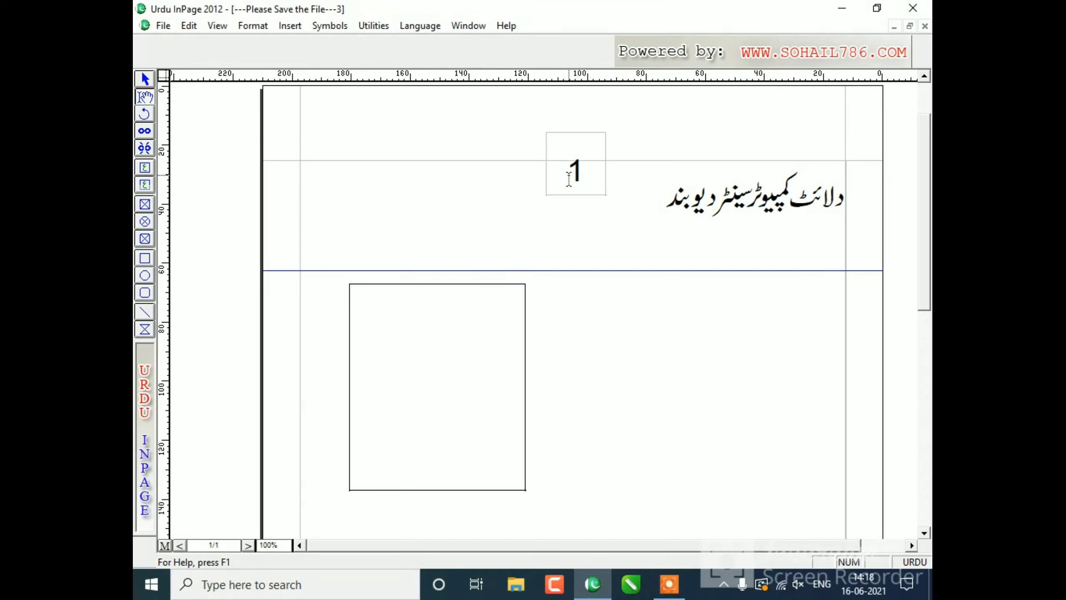
- Set the document's starting page number to 101 in the document preferences
{"action": "key", "text": "ctrl+y"}
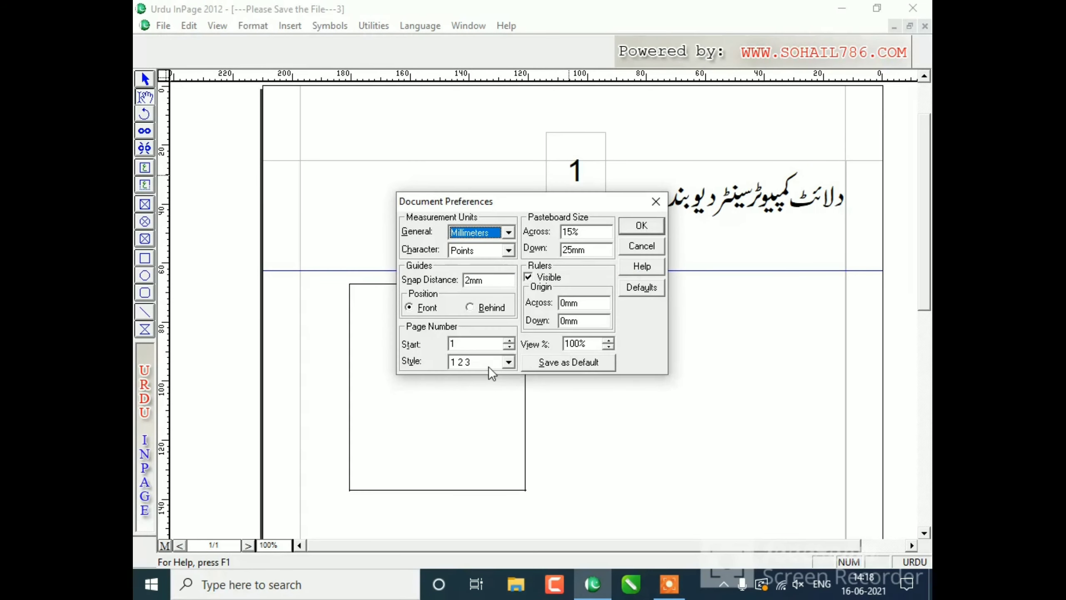
{"action": "left_click_drag", "start_coordinate": [489, 348], "coordinate": [454, 351]}
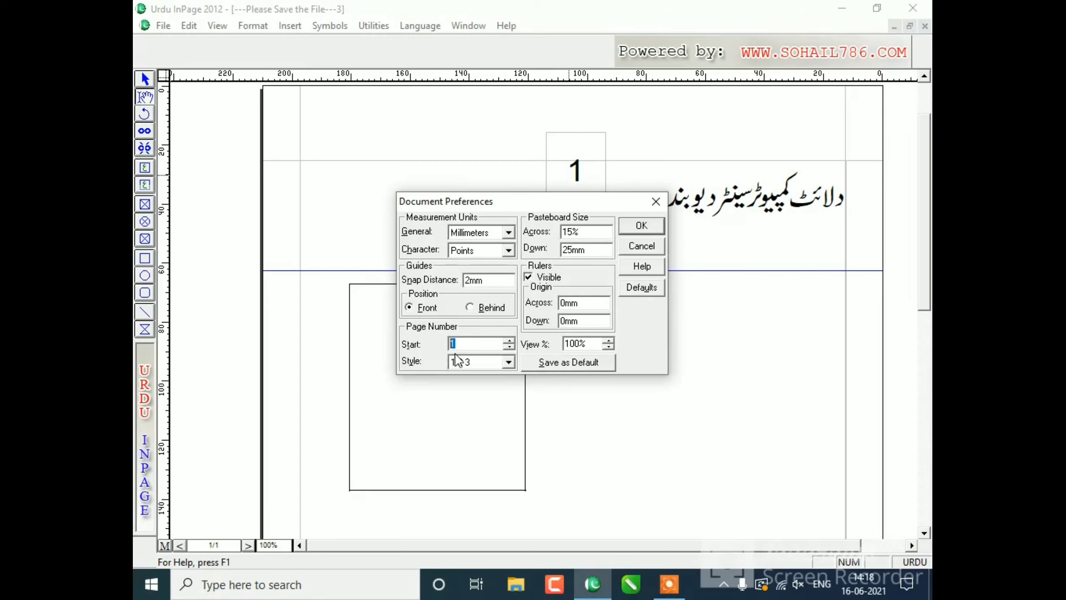
{"action": "left_click_drag", "start_coordinate": [532, 204], "coordinate": [452, 267]}
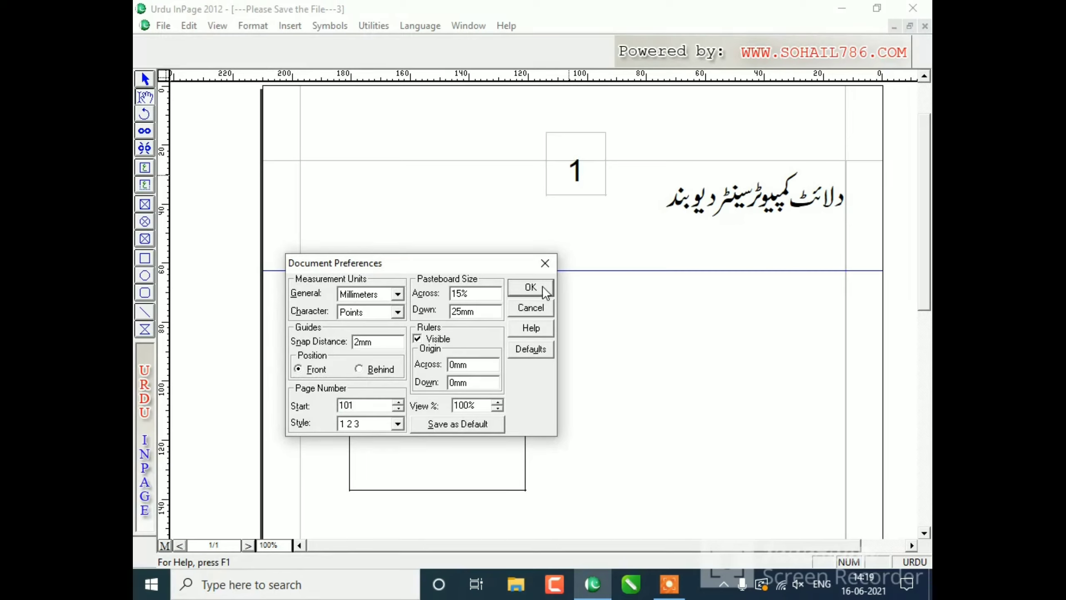
{"action": "left_click", "coordinate": [531, 287]}
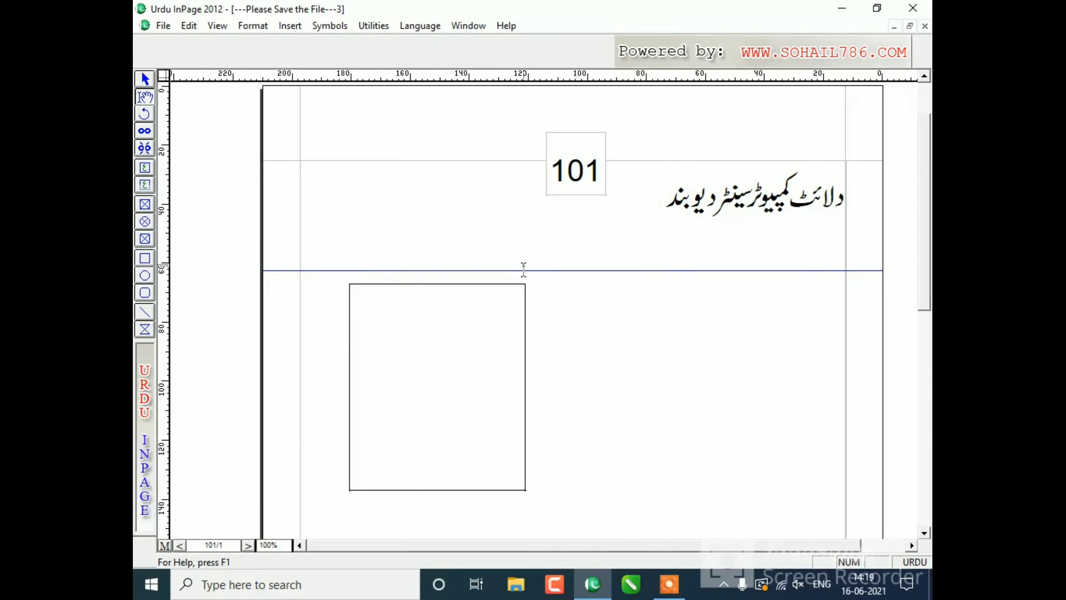
- Change the document's page number style to Urdu Number
{"action": "key", "text": "ctrl+y"}
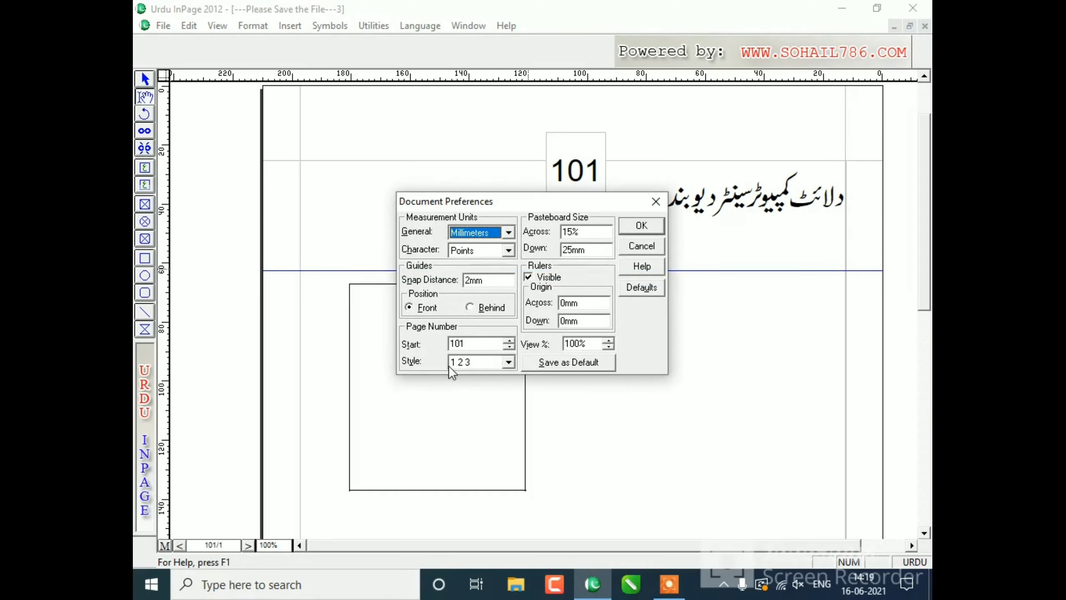
{"action": "left_click_drag", "start_coordinate": [558, 206], "coordinate": [539, 213]}
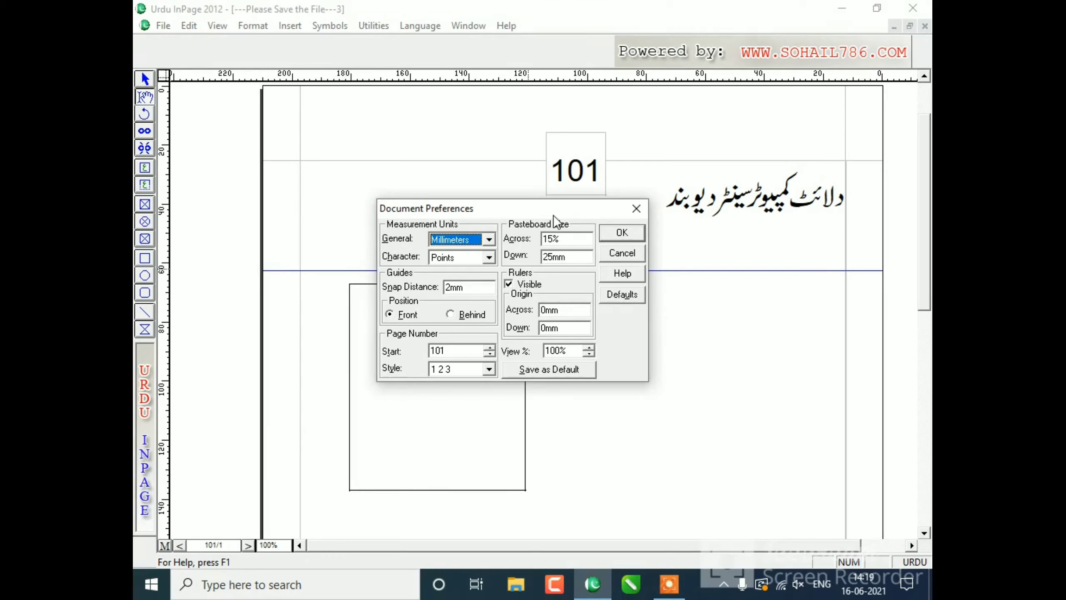
{"action": "left_click", "coordinate": [489, 368]}
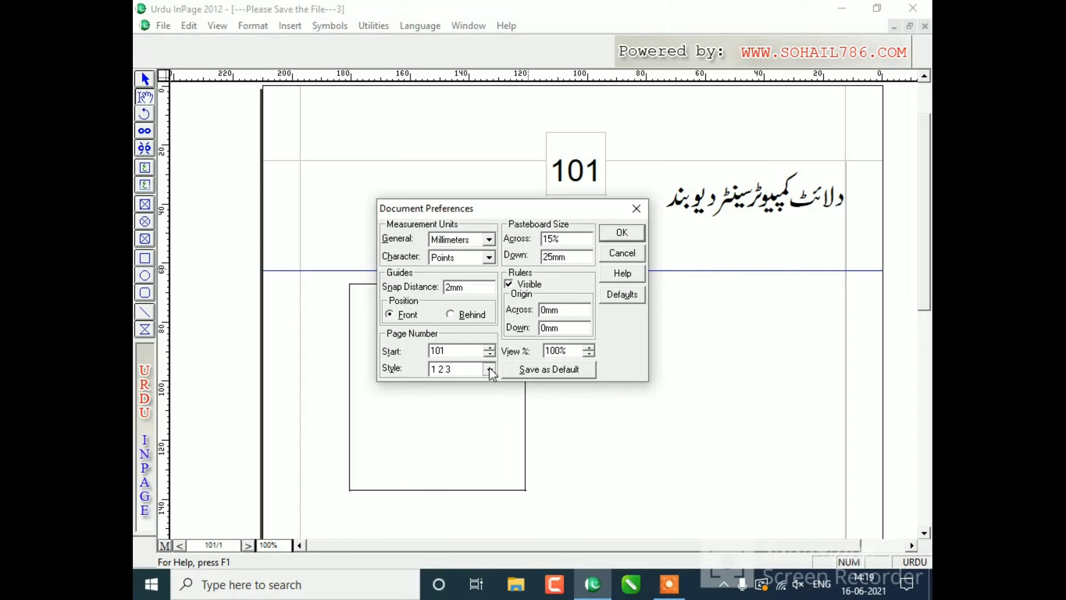
{"action": "left_click", "coordinate": [443, 415]}
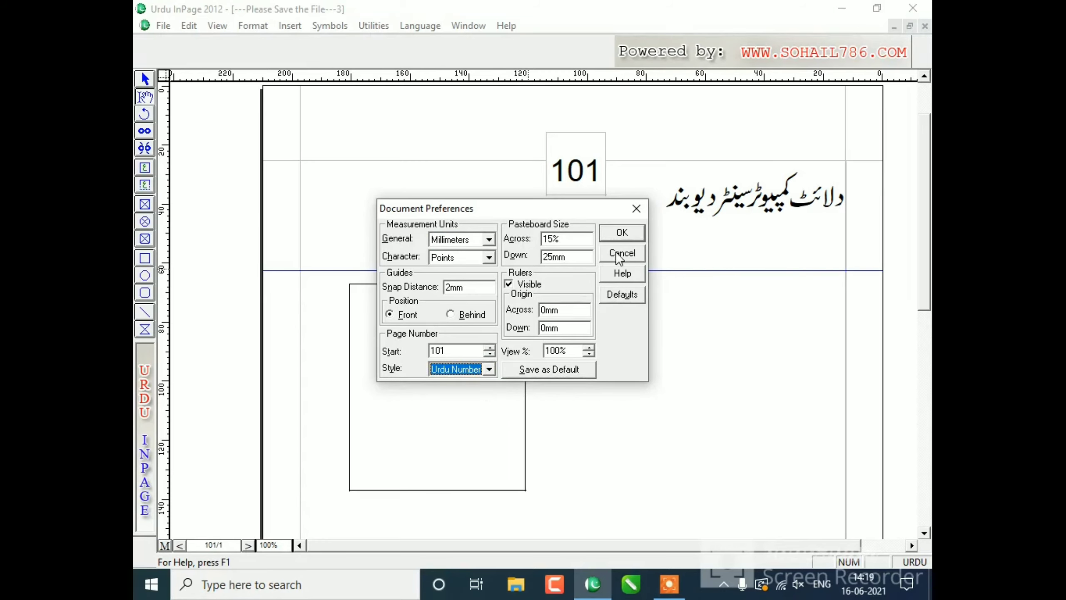
{"action": "left_click", "coordinate": [622, 232]}
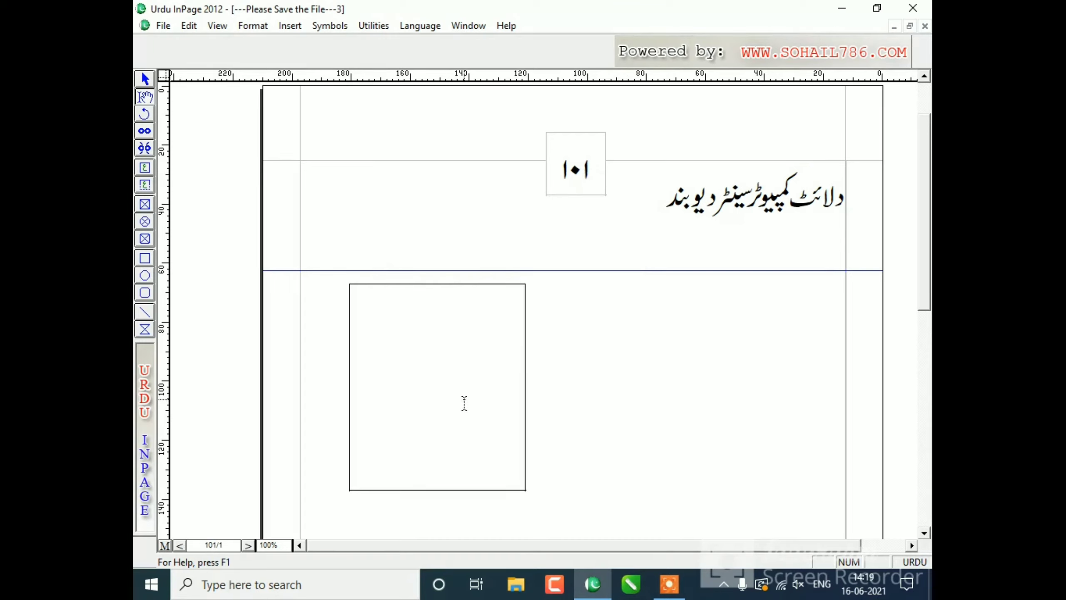
- Examine the pasteboard's Across and Down sizes in the document preferences, and fit the whole page in view
{"action": "key", "text": "ctrl+y"}
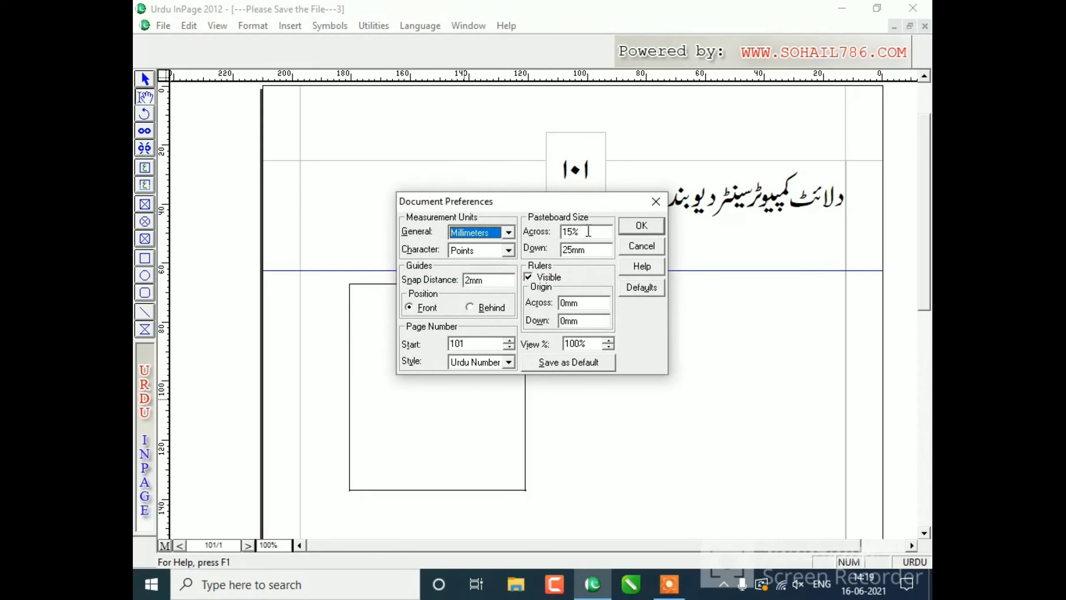
{"action": "left_click_drag", "start_coordinate": [590, 232], "coordinate": [567, 250]}
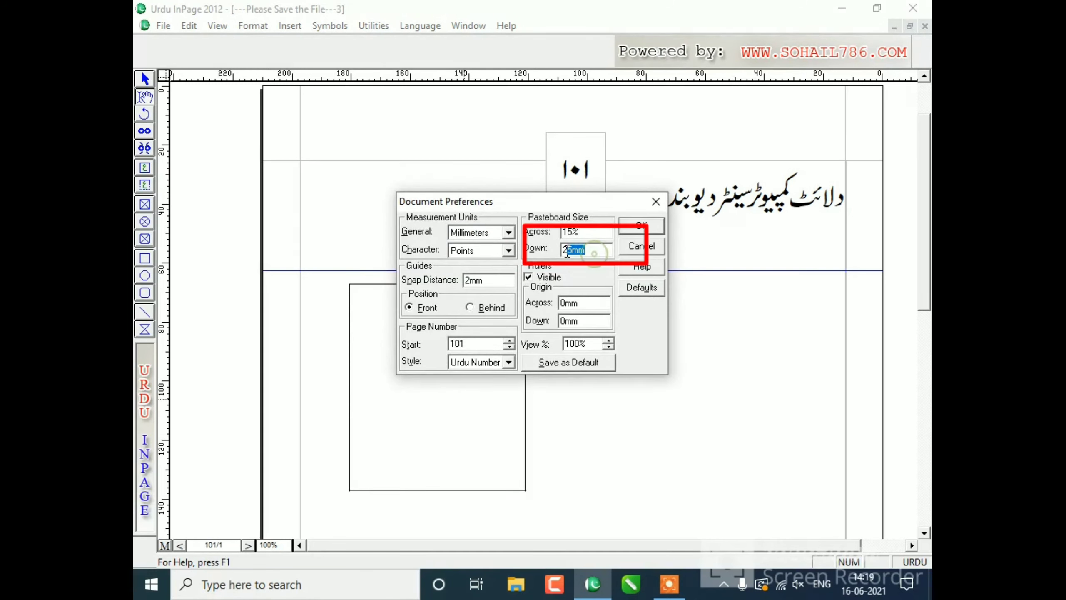
{"action": "left_click_drag", "start_coordinate": [612, 206], "coordinate": [573, 240]}
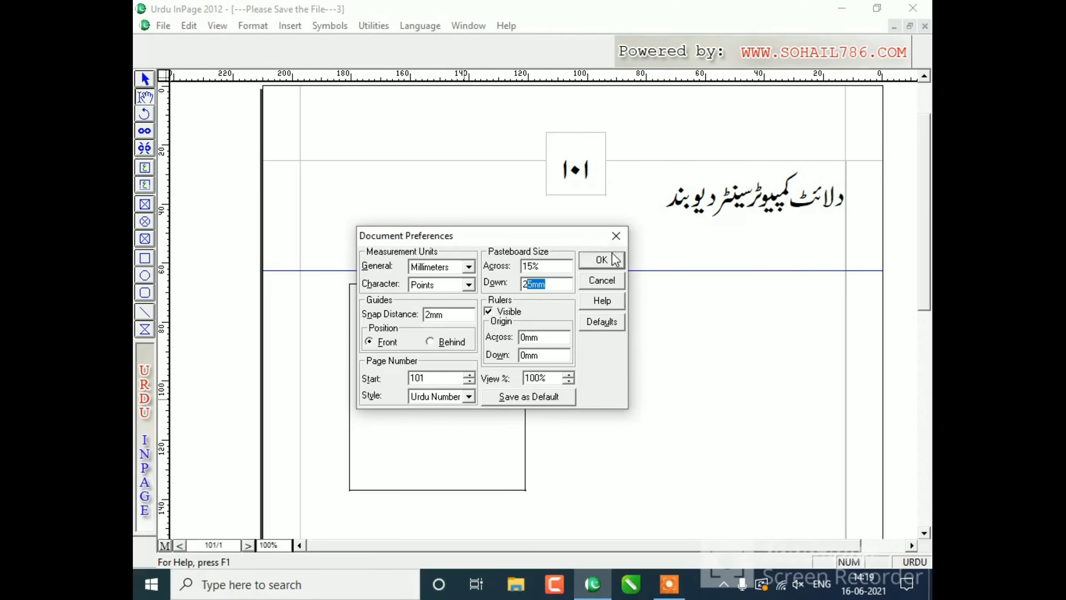
{"action": "left_click", "coordinate": [606, 281]}
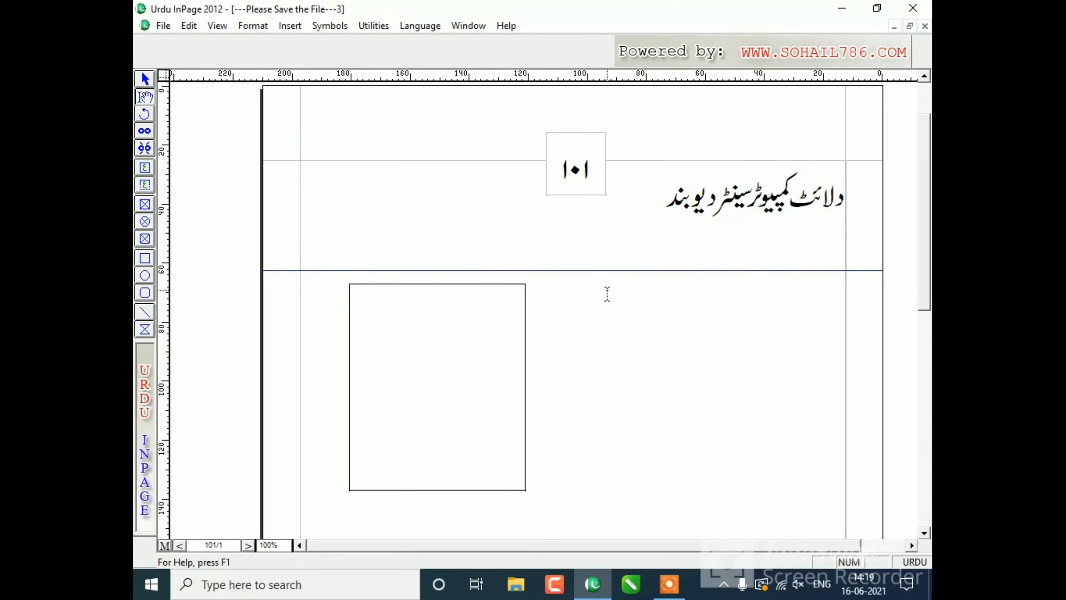
{"action": "key", "text": "ctrl+0"}
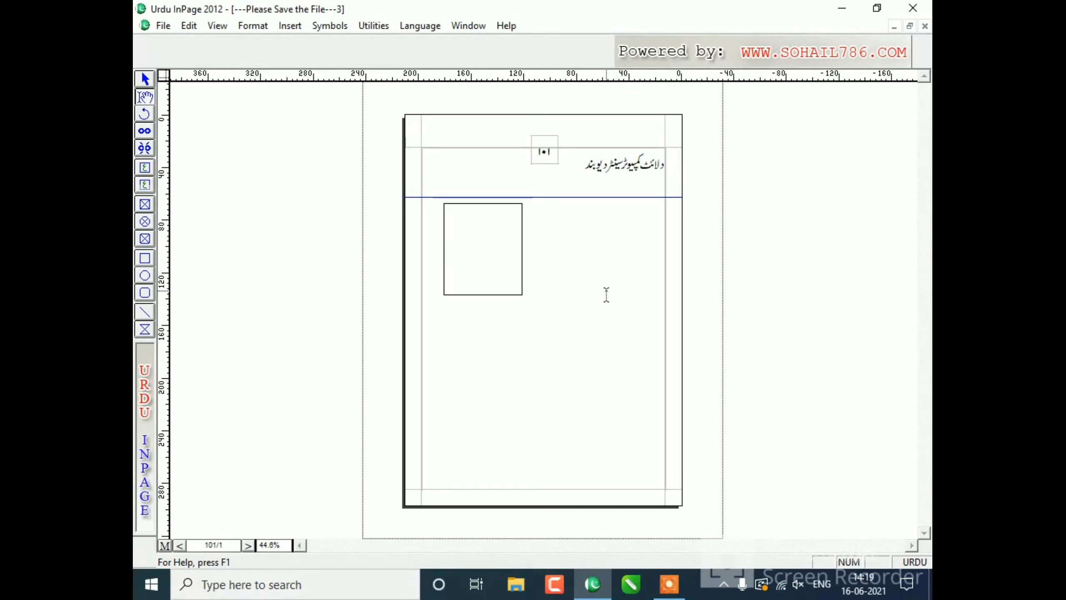
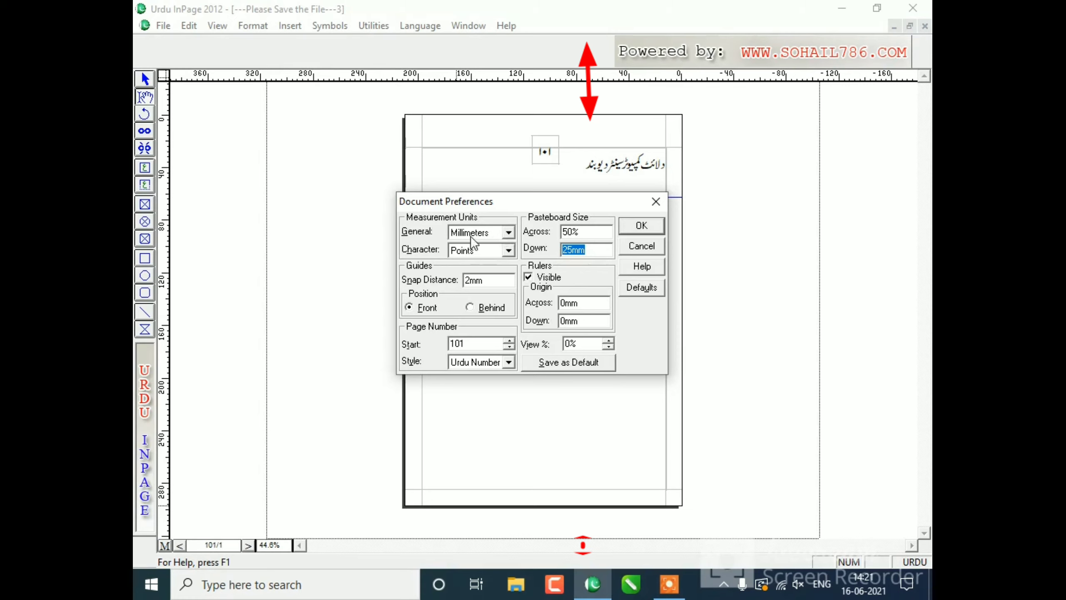
- Set the document's general measurement unit to Inches
{"action": "left_click", "coordinate": [508, 233]}
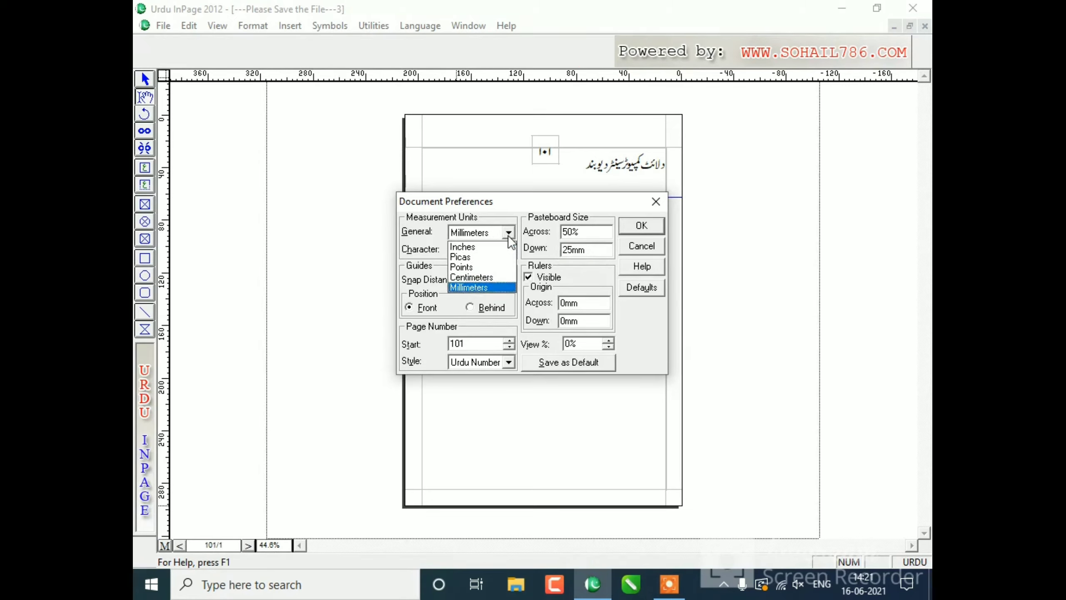
{"action": "left_click", "coordinate": [474, 249]}
{"action": "left_click_drag", "start_coordinate": [588, 251], "coordinate": [560, 253]}
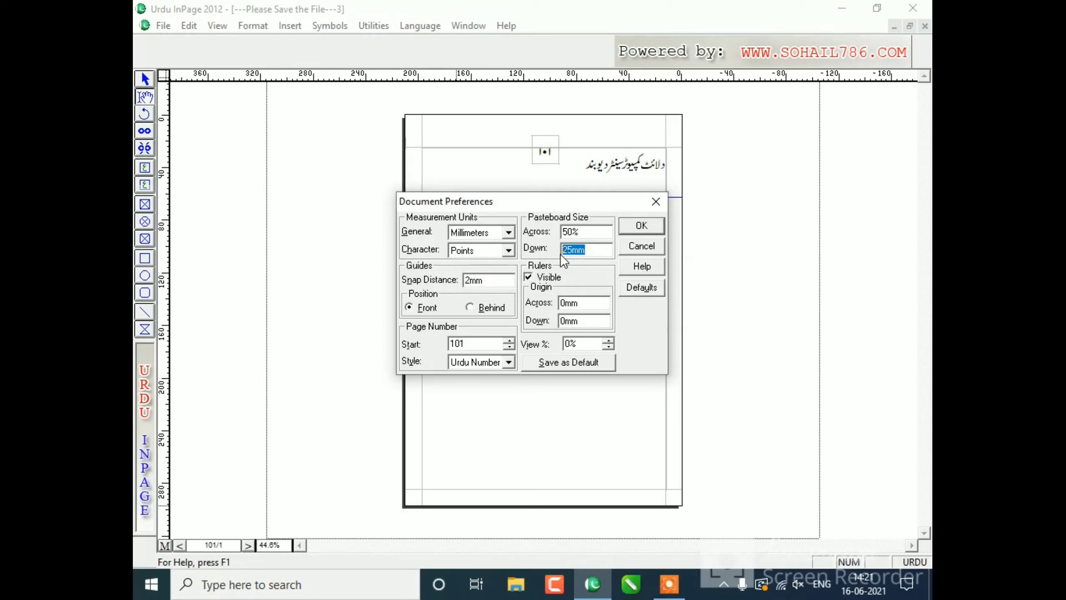
{"action": "left_click", "coordinate": [508, 234]}
{"action": "left_click", "coordinate": [473, 247]}
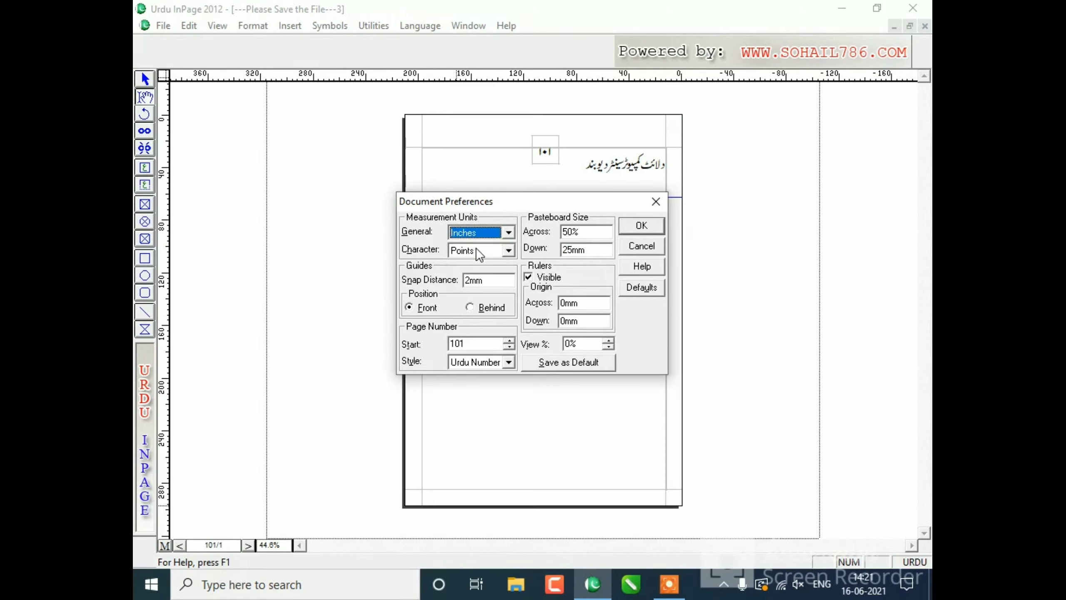
{"action": "left_click", "coordinate": [641, 225]}
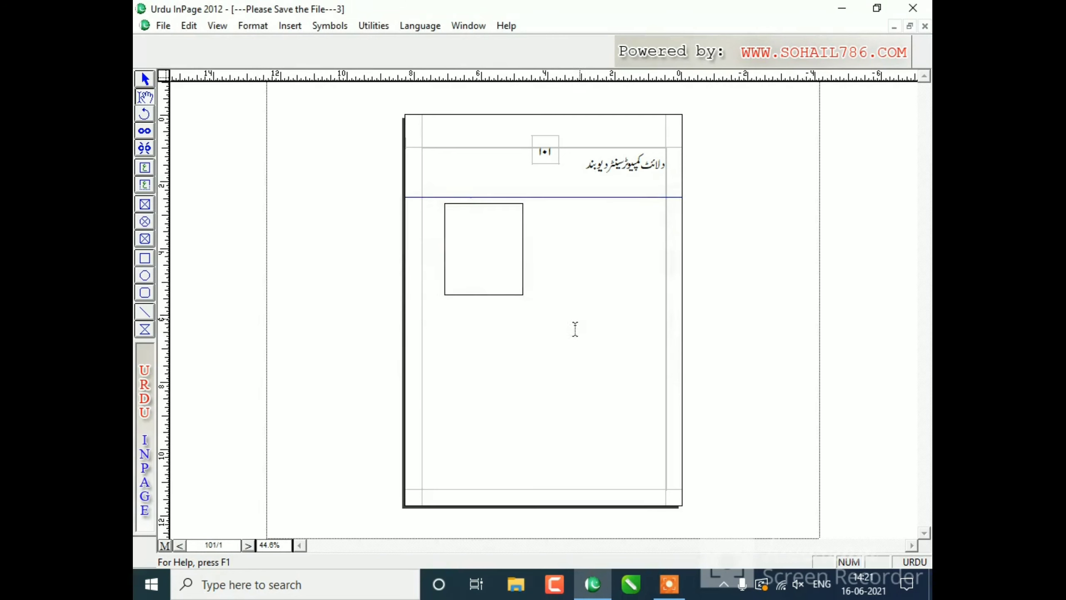
- Set the pasteboard's Down size to 10
{"action": "key", "text": "ctrl+y"}
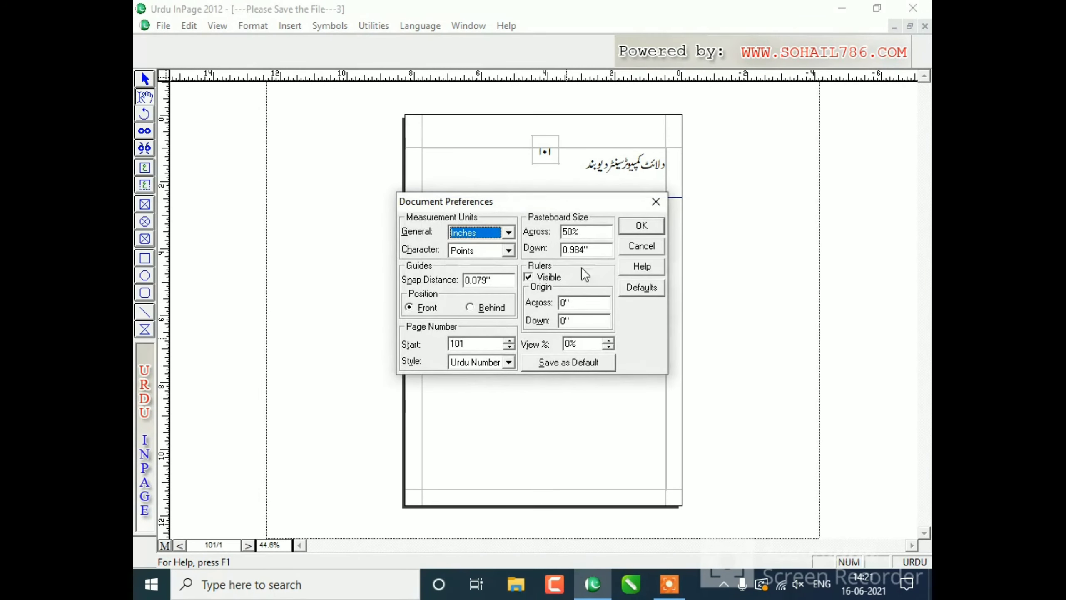
{"action": "left_click_drag", "start_coordinate": [592, 250], "coordinate": [562, 253]}
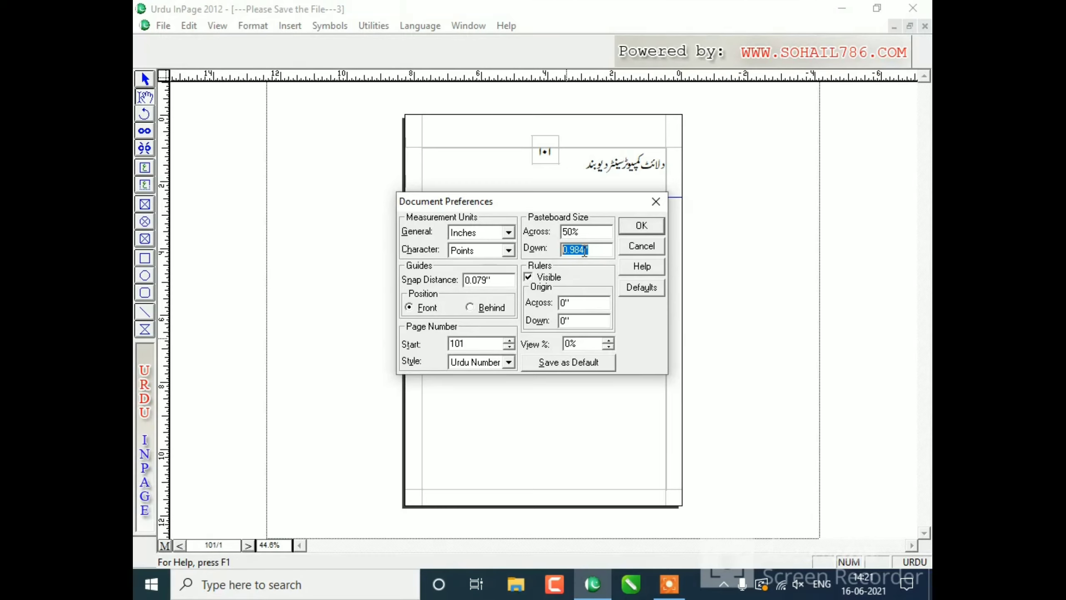
{"action": "type", "text": "10"}
{"action": "left_click", "coordinate": [646, 223]}
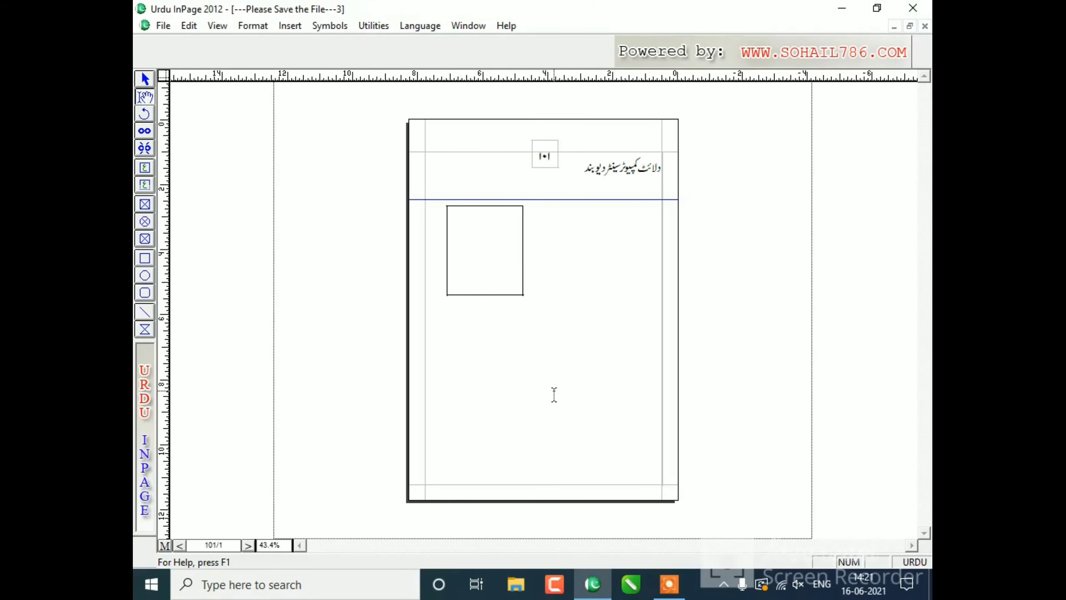
- Set the pasteboard's Down size to 50%
{"action": "key", "text": "ctrl+y"}
{"action": "left_click_drag", "start_coordinate": [584, 249], "coordinate": [550, 256]}
{"action": "type", "text": "50"}
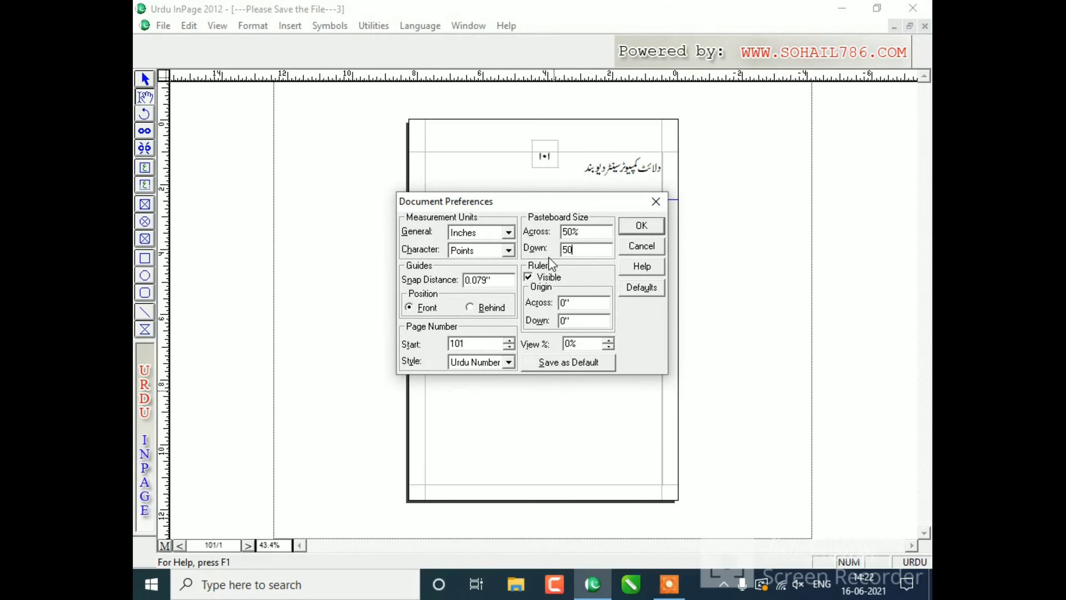
{"action": "key", "text": "Return"}
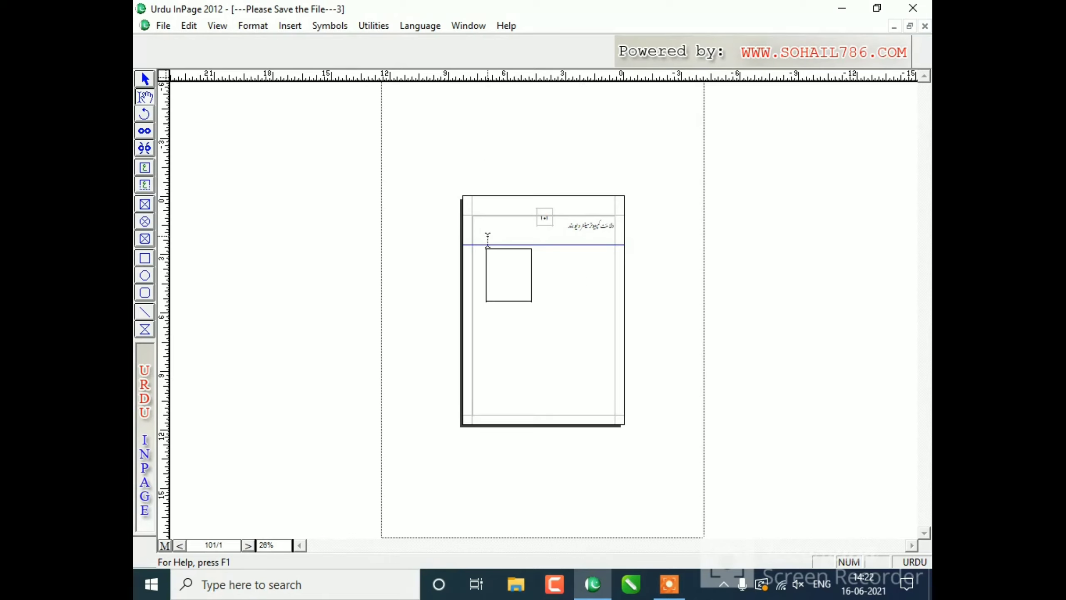
- Examine the ruler origin's Across and Down settings in the document preferences, and close them without changes
{"action": "key", "text": "ctrl+y"}
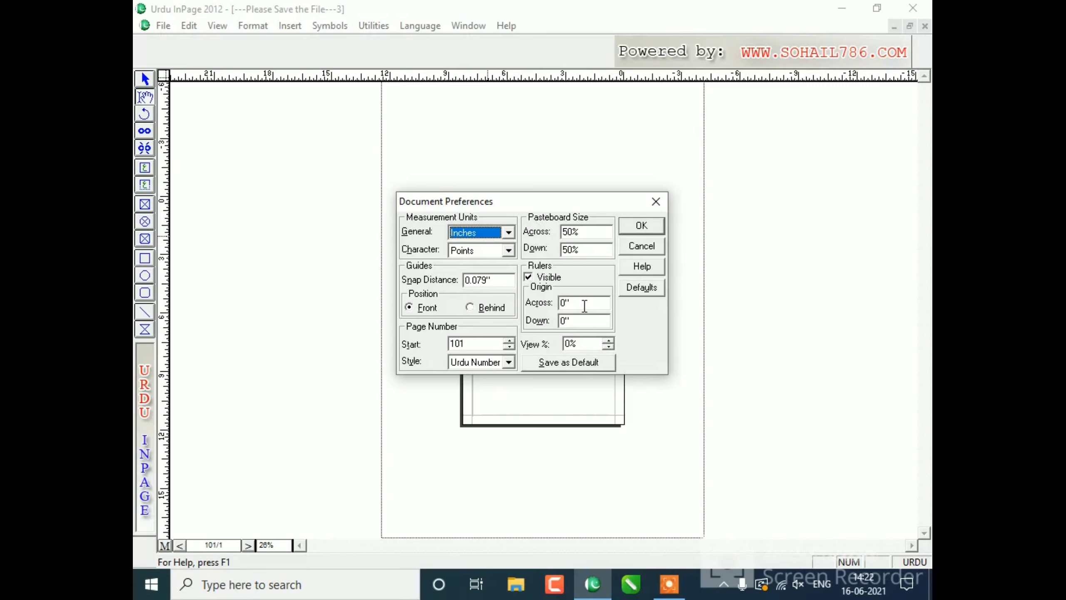
{"action": "double_click", "coordinate": [562, 303]}
{"action": "double_click", "coordinate": [582, 321]}
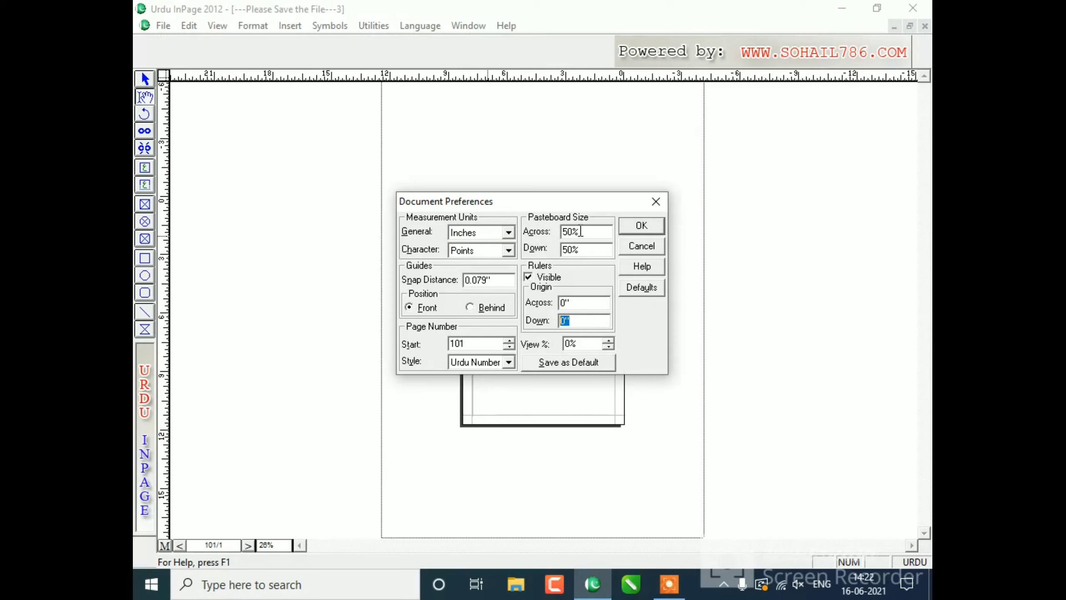
{"action": "left_click_drag", "start_coordinate": [586, 200], "coordinate": [529, 270]}
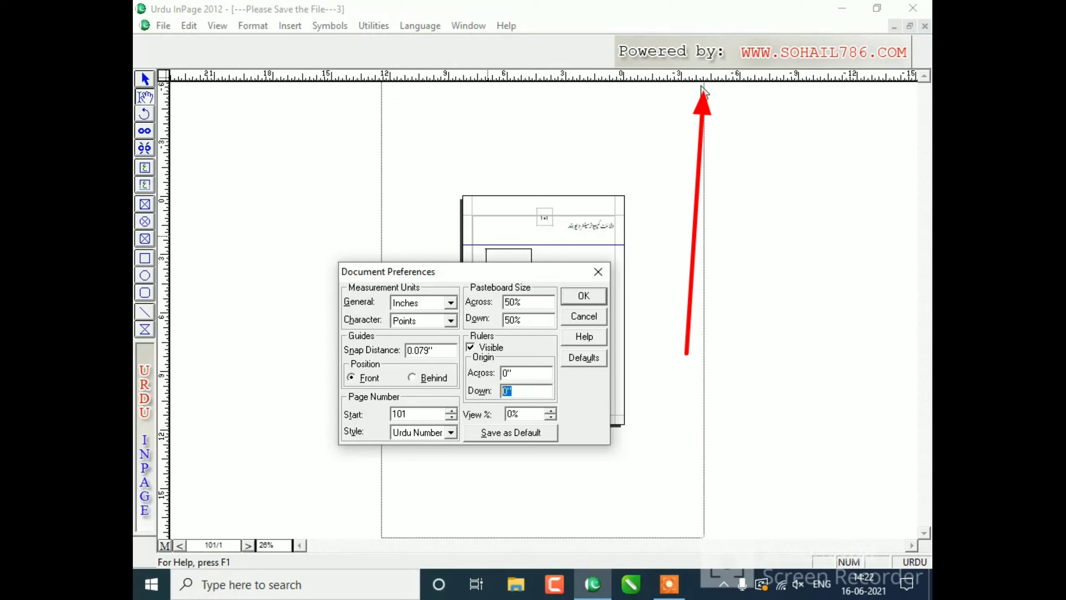
{"action": "left_click_drag", "start_coordinate": [476, 273], "coordinate": [520, 278]}
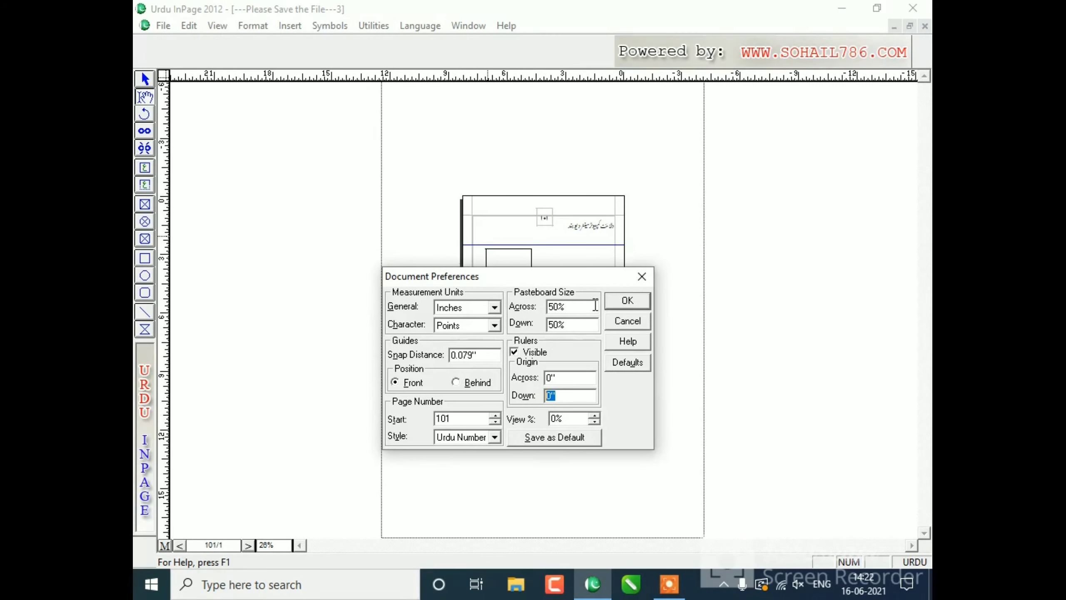
{"action": "left_click", "coordinate": [630, 321]}
- Place the text cursor at the end of the Urdu heading line and show the page at 100%
{"action": "left_click", "coordinate": [600, 284]}
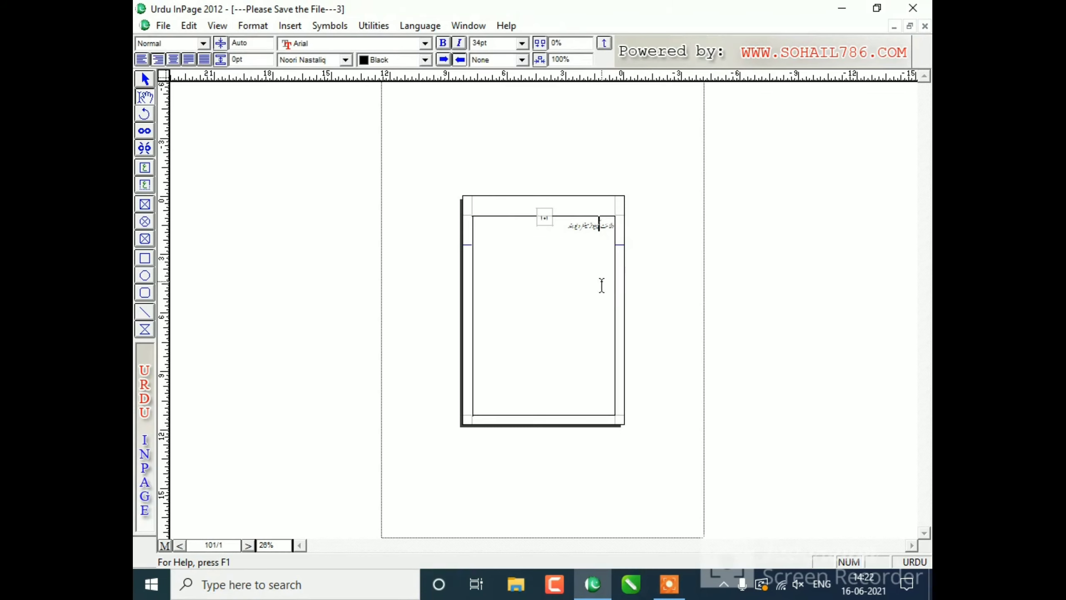
{"action": "left_click", "coordinate": [670, 588]}
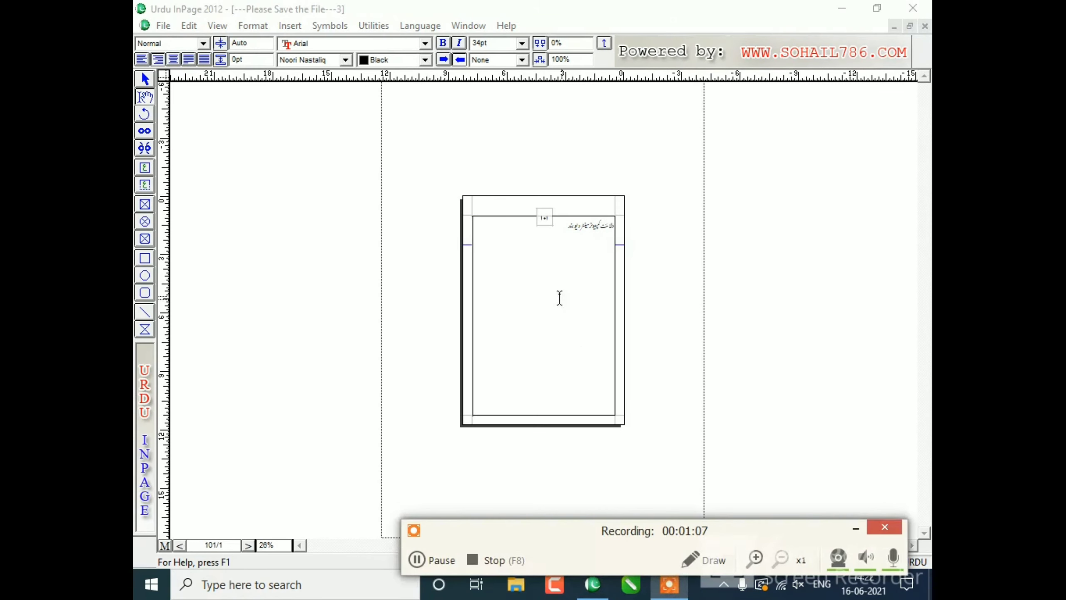
{"action": "left_click", "coordinate": [542, 271]}
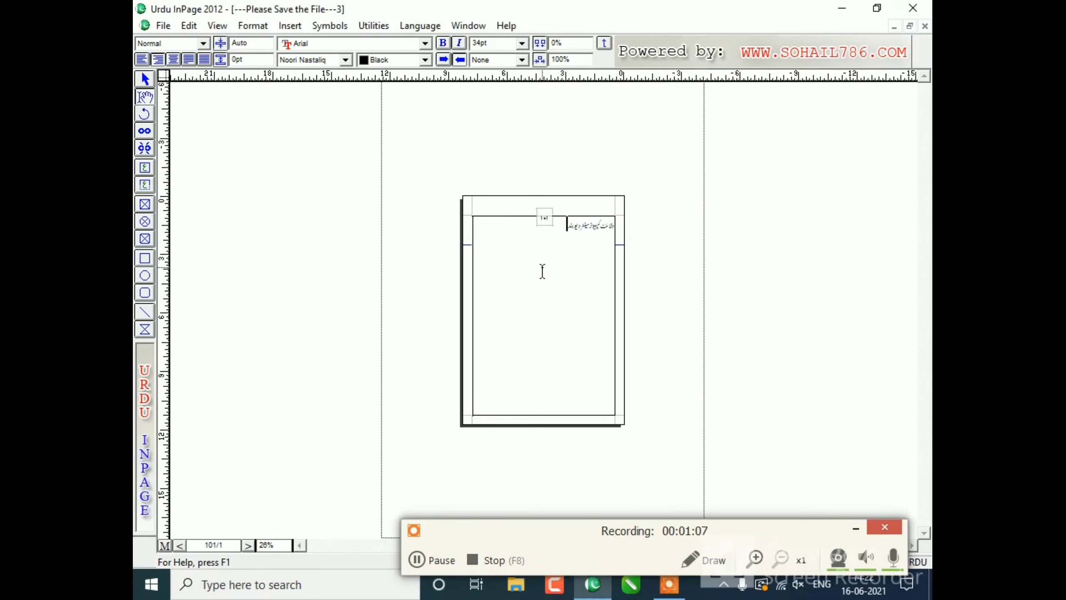
{"action": "left_click", "coordinate": [217, 34]}
{"action": "left_click", "coordinate": [249, 80]}
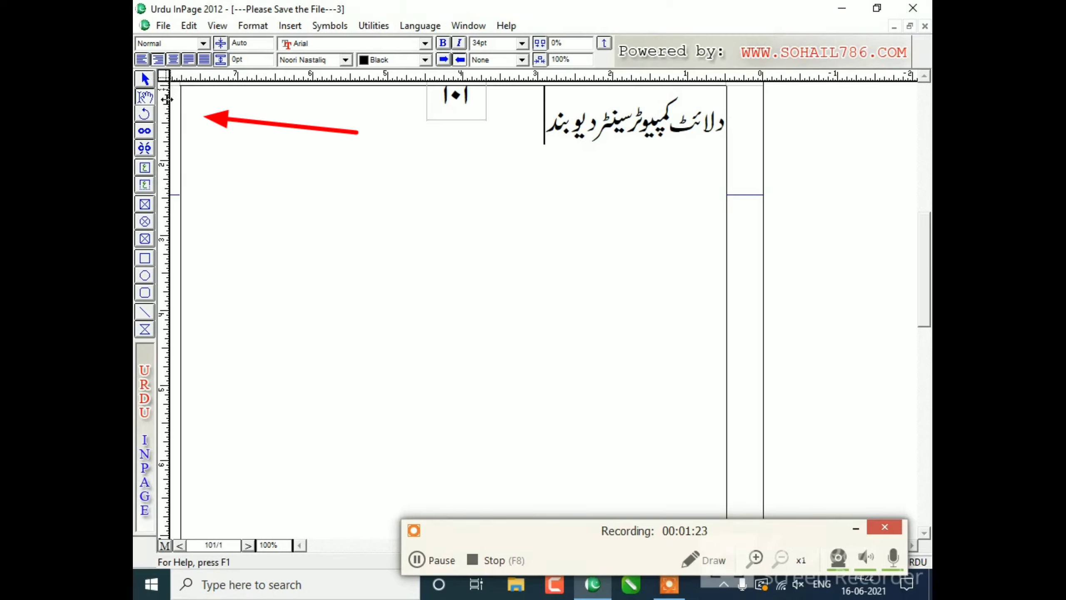
- Set the ruler origin's Across value to 12 inches in the document preferences
{"action": "left_click", "coordinate": [190, 25]}
{"action": "mouse_move", "coordinate": [273, 322]}
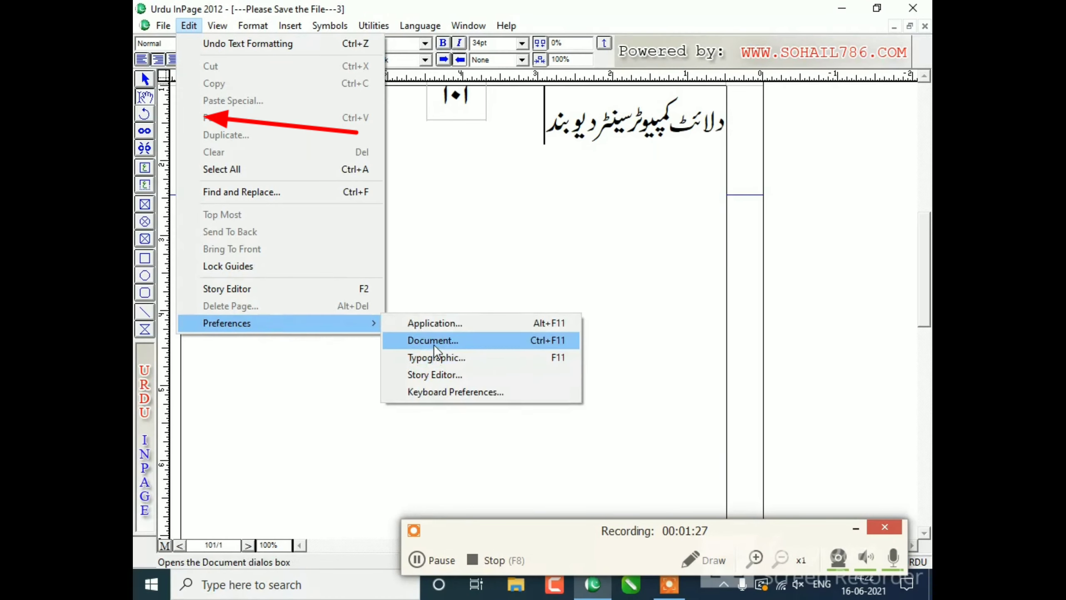
{"action": "left_click", "coordinate": [433, 342]}
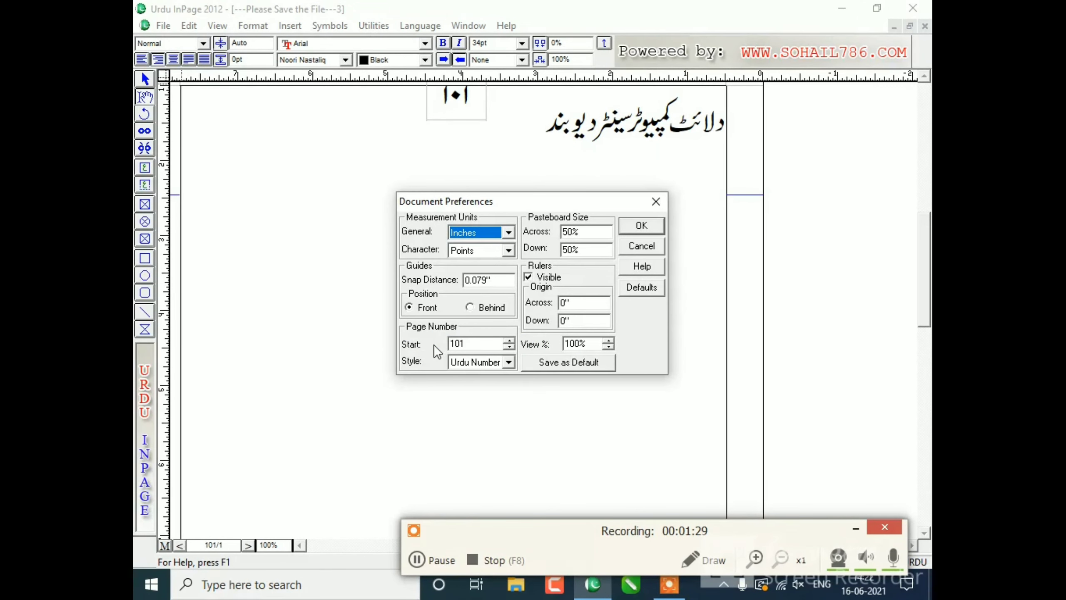
{"action": "left_click", "coordinate": [564, 302]}
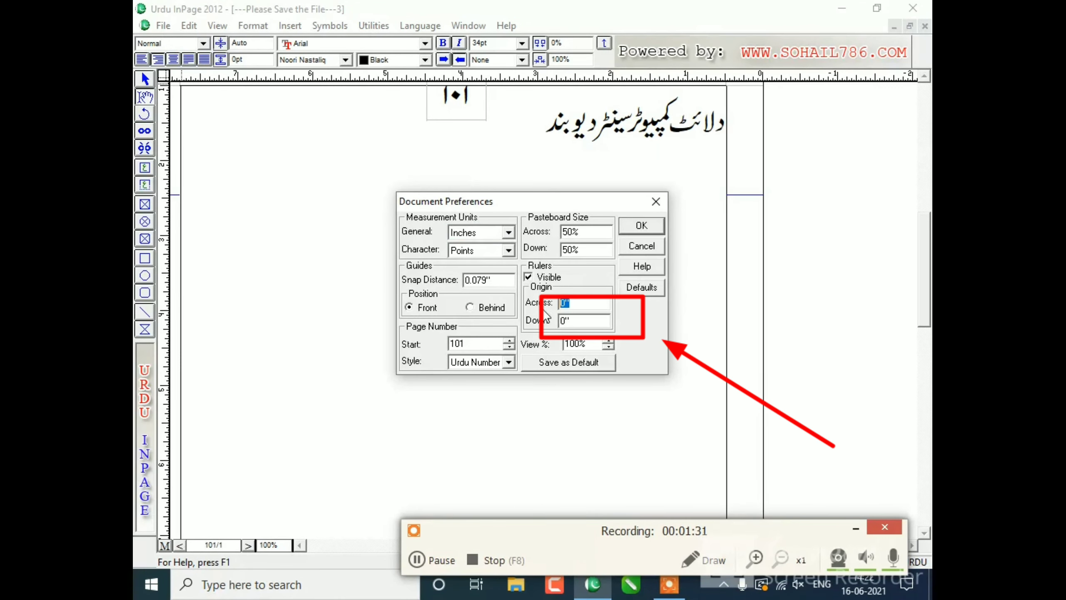
{"action": "type", "text": "12"}
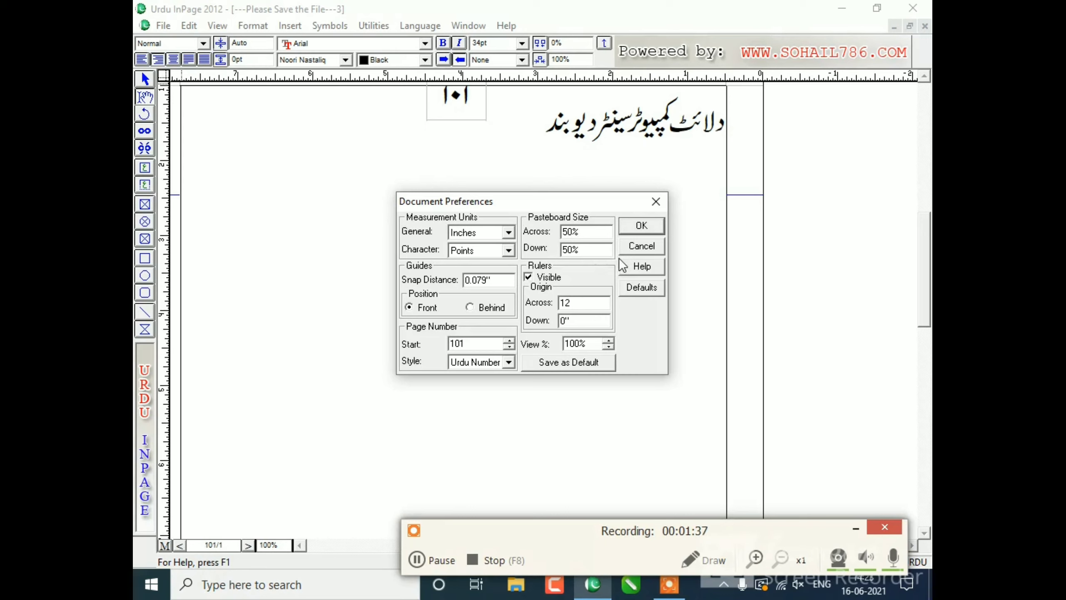
{"action": "left_click", "coordinate": [642, 226]}
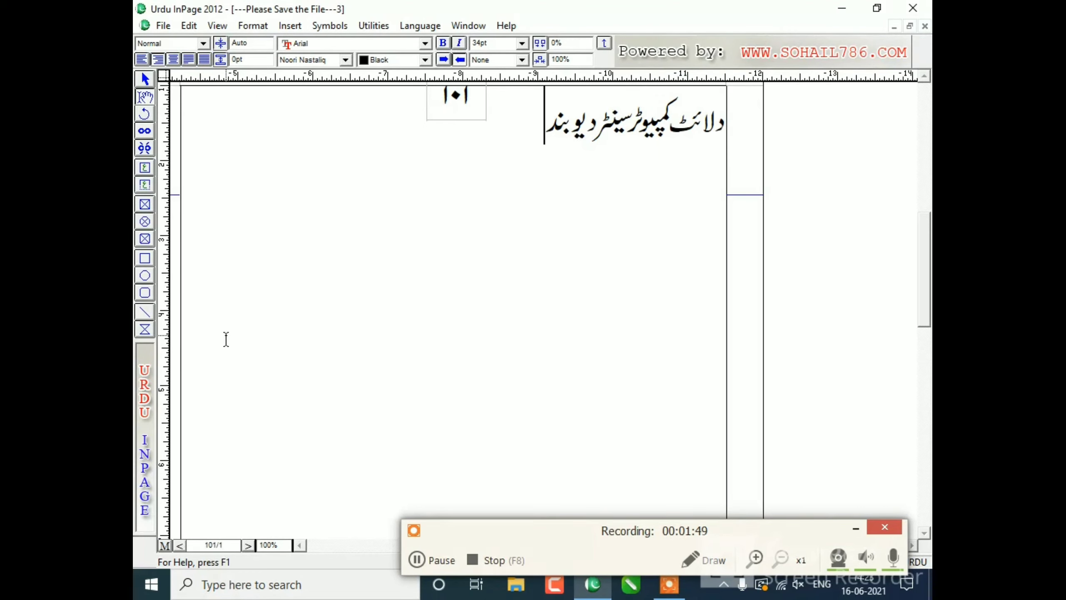
- Set the ruler origin's Down value to 10 inches and check the vertical ruler at the page's upper edge
{"action": "key", "text": "ctrl+y"}
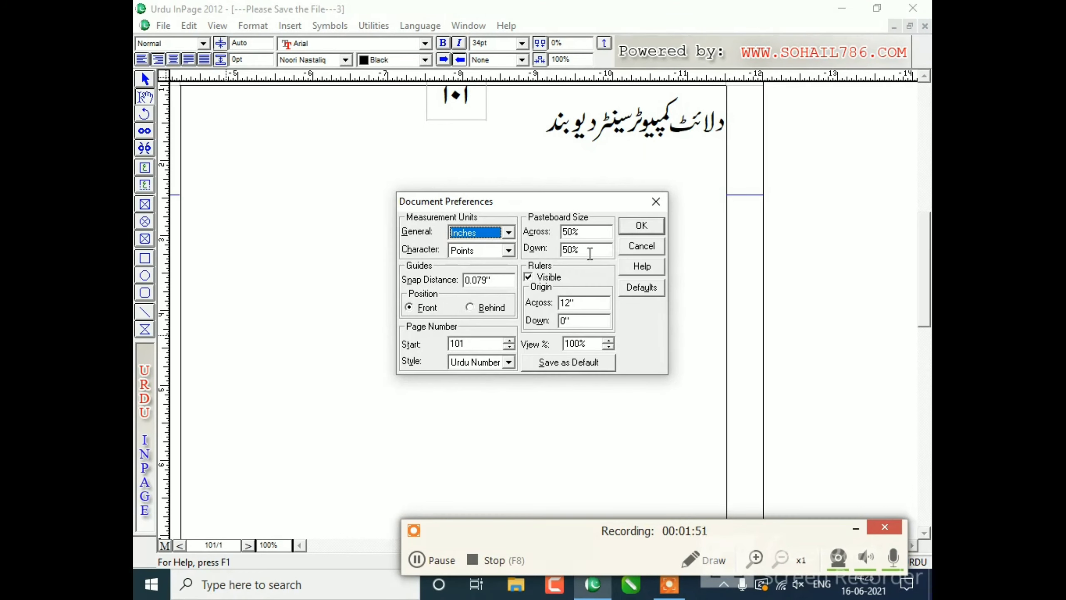
{"action": "double_click", "coordinate": [575, 322]}
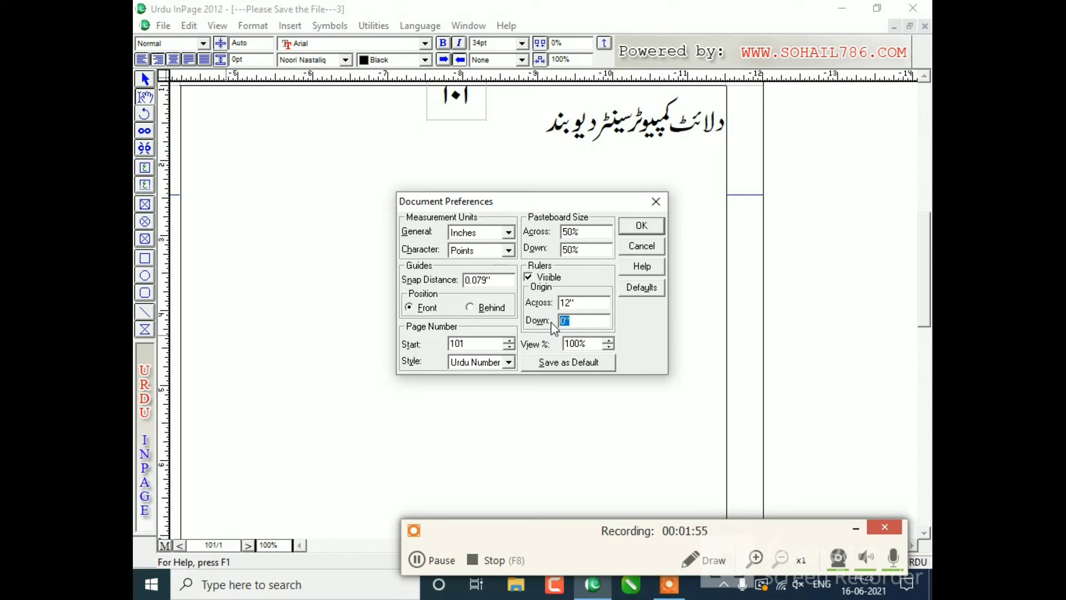
{"action": "type", "text": "10"}
{"action": "left_click", "coordinate": [652, 228]}
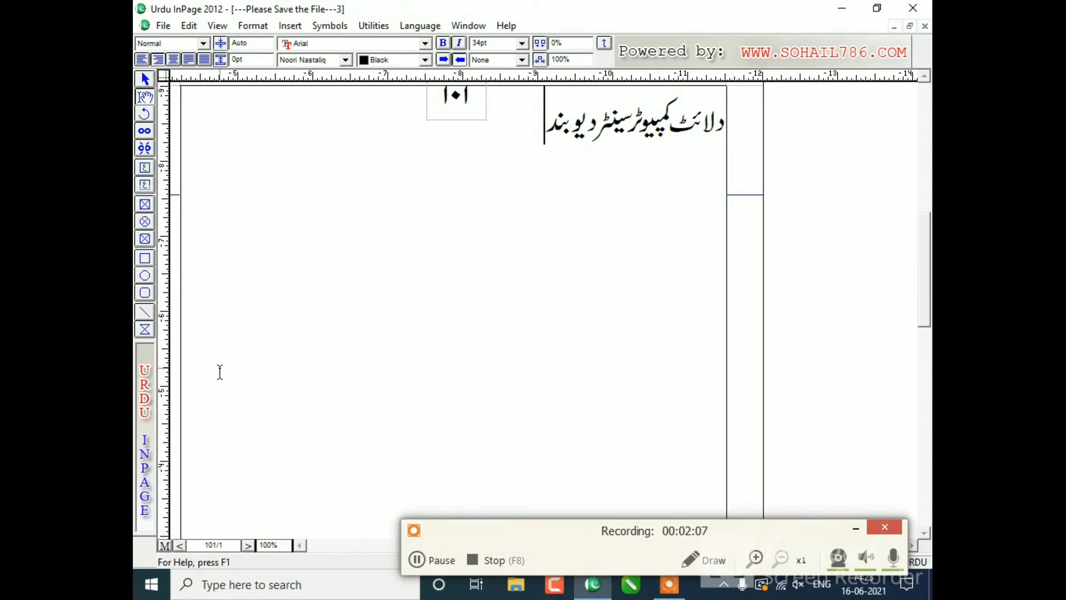
{"action": "left_click_drag", "start_coordinate": [923, 274], "coordinate": [917, 202]}
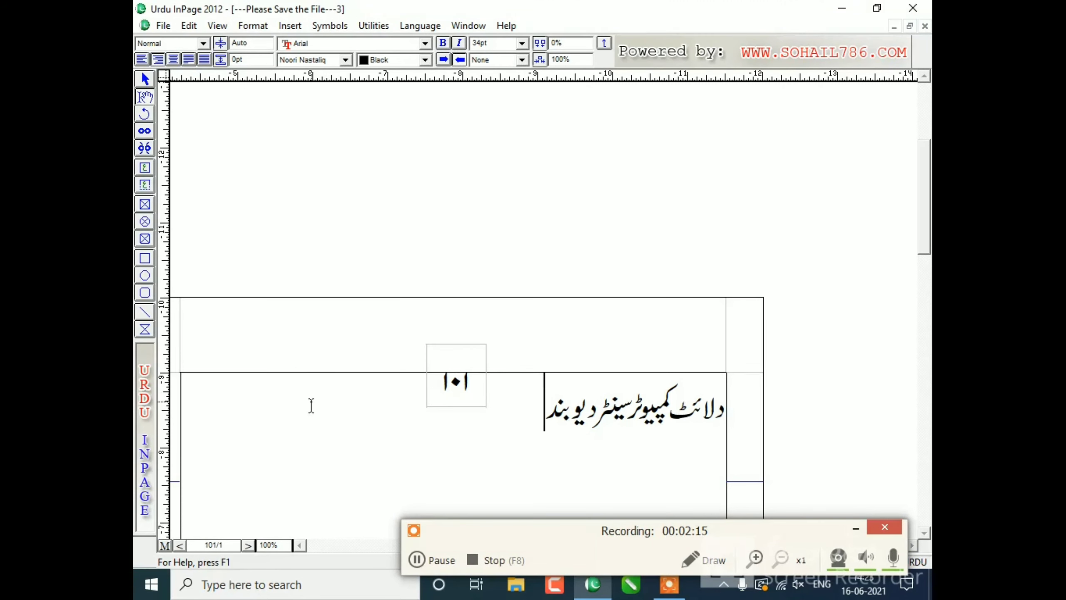
- Reset the document preferences to their defaults and apply them to the document
{"action": "key", "text": "ctrl+y"}
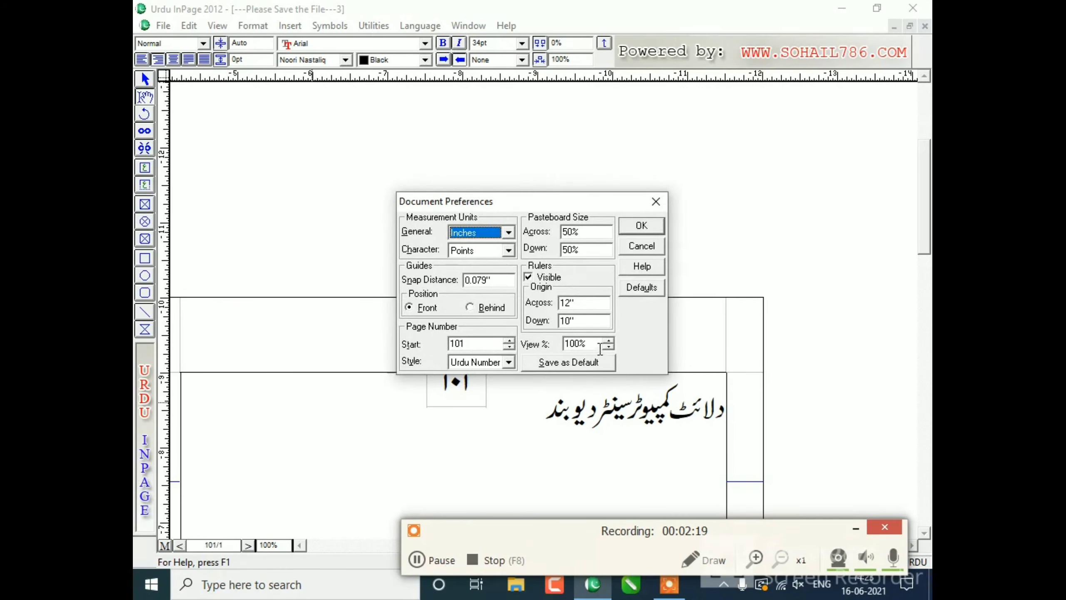
{"action": "left_click_drag", "start_coordinate": [593, 344], "coordinate": [559, 345]}
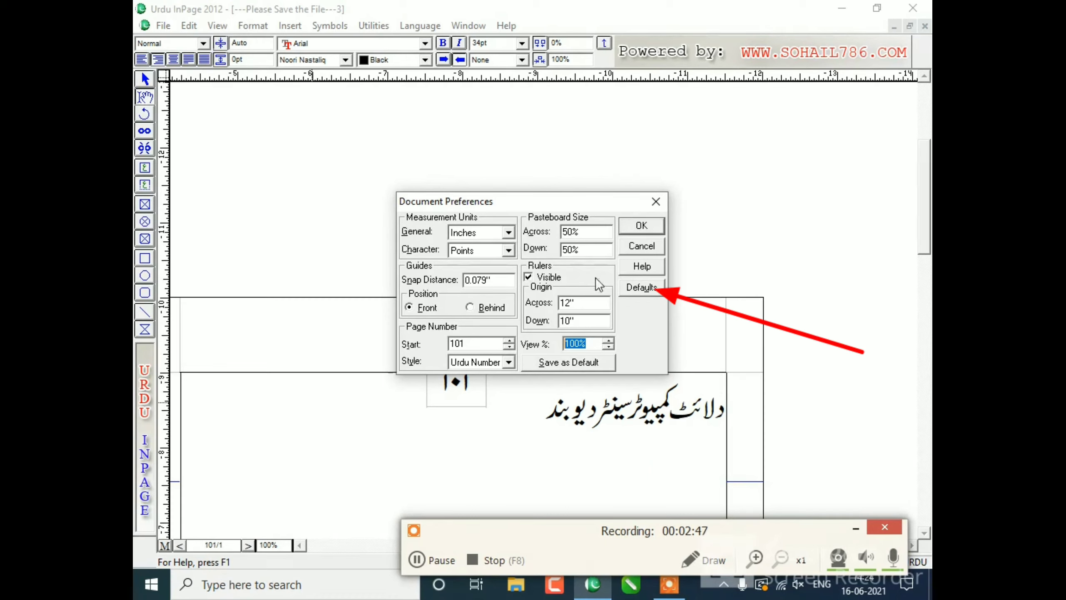
{"action": "left_click", "coordinate": [640, 289]}
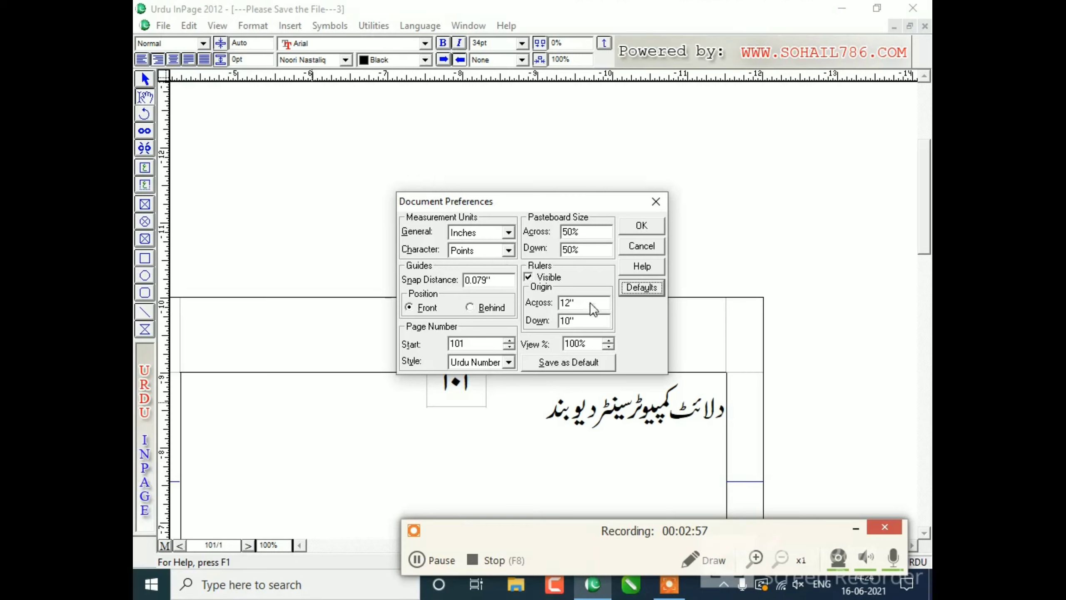
{"action": "left_click", "coordinate": [641, 287]}
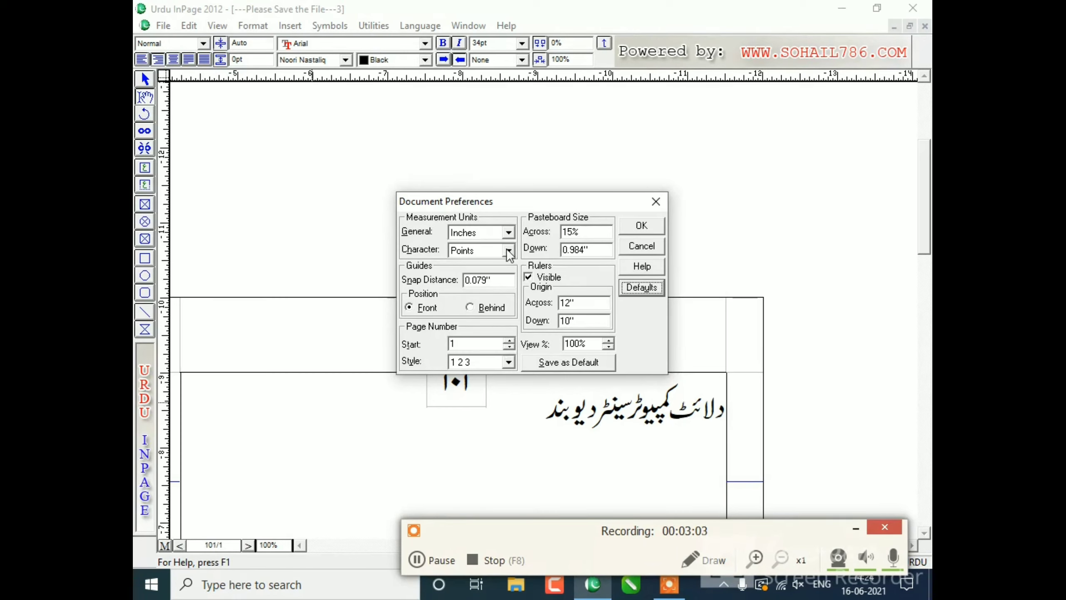
{"action": "left_click", "coordinate": [653, 229]}
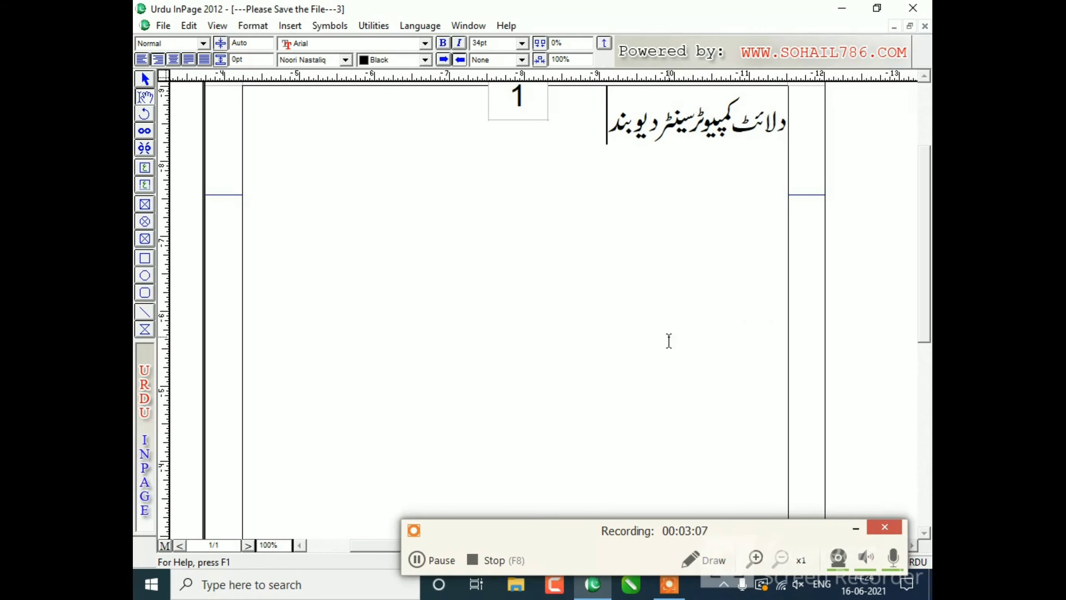
- Examine the Nastaliq First Space Width and Subsequent Space Width settings in the typographic preferences, and close them without changes
{"action": "left_click", "coordinate": [190, 28]}
{"action": "mouse_move", "coordinate": [289, 322]}
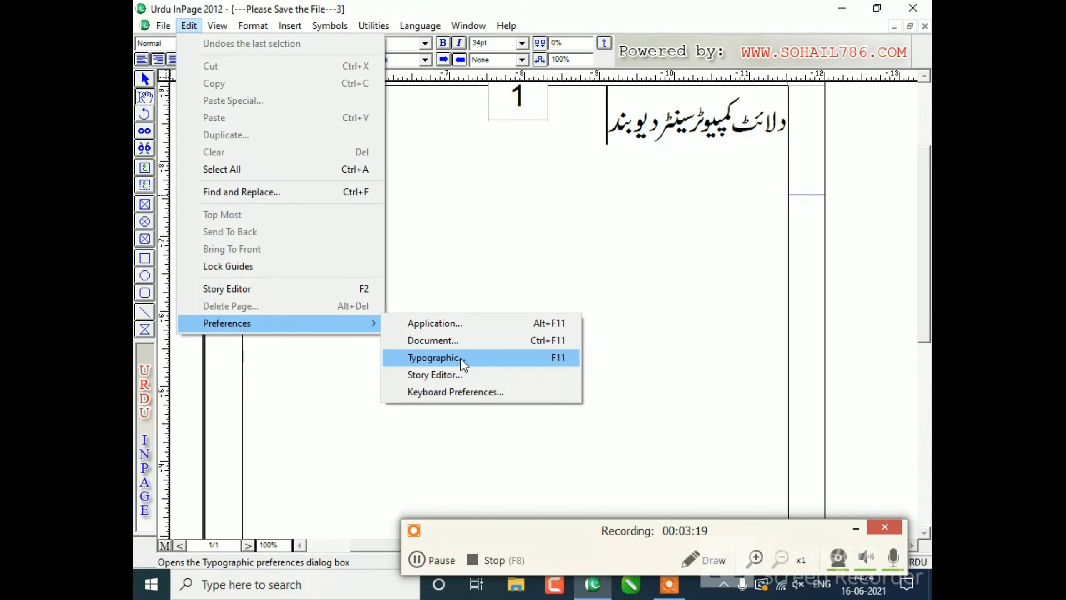
{"action": "left_click", "coordinate": [460, 357]}
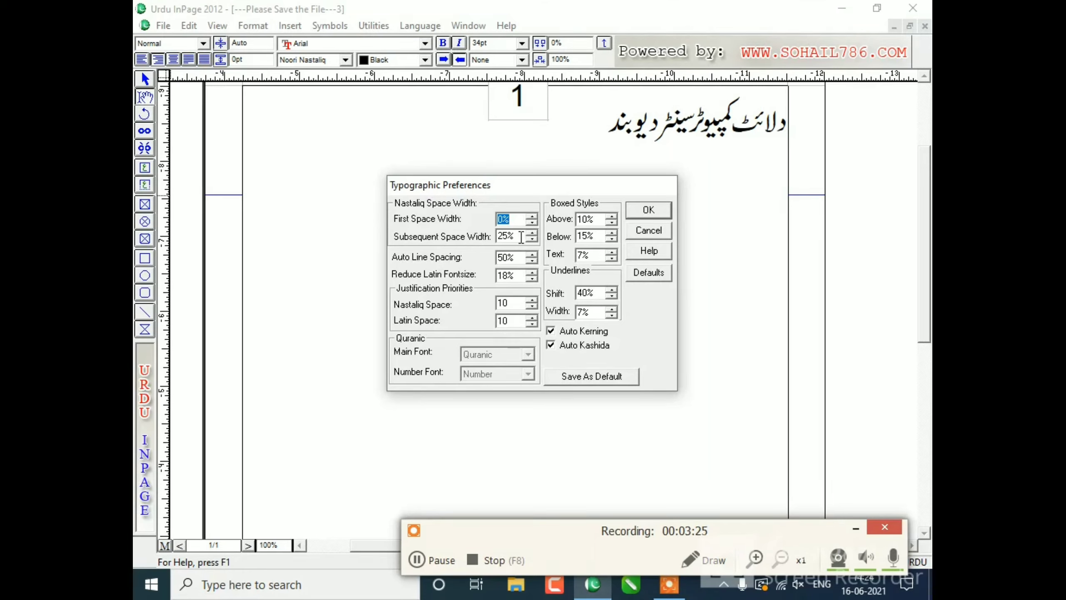
{"action": "left_click_drag", "start_coordinate": [518, 238], "coordinate": [499, 223]}
{"action": "left_click", "coordinate": [514, 241]}
{"action": "left_click_drag", "start_coordinate": [513, 220], "coordinate": [498, 223]}
{"action": "double_click", "coordinate": [517, 237]}
{"action": "left_click", "coordinate": [642, 231]}
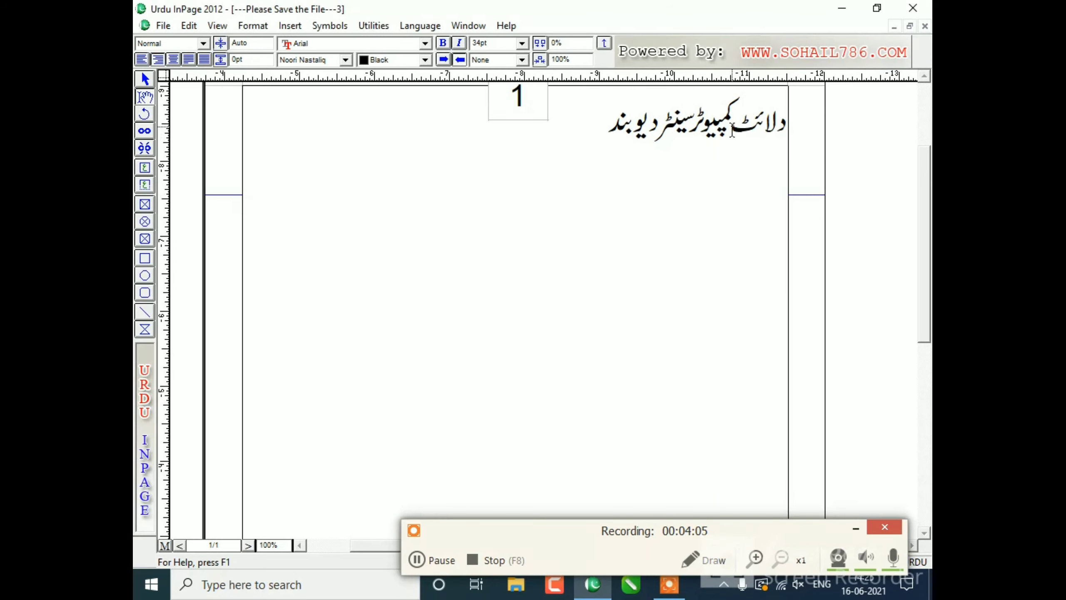
- Insert extra spaces after the Urdu heading's first word and set the Nastaliq Subsequent Space Width to 50%
{"action": "left_click", "coordinate": [730, 131]}
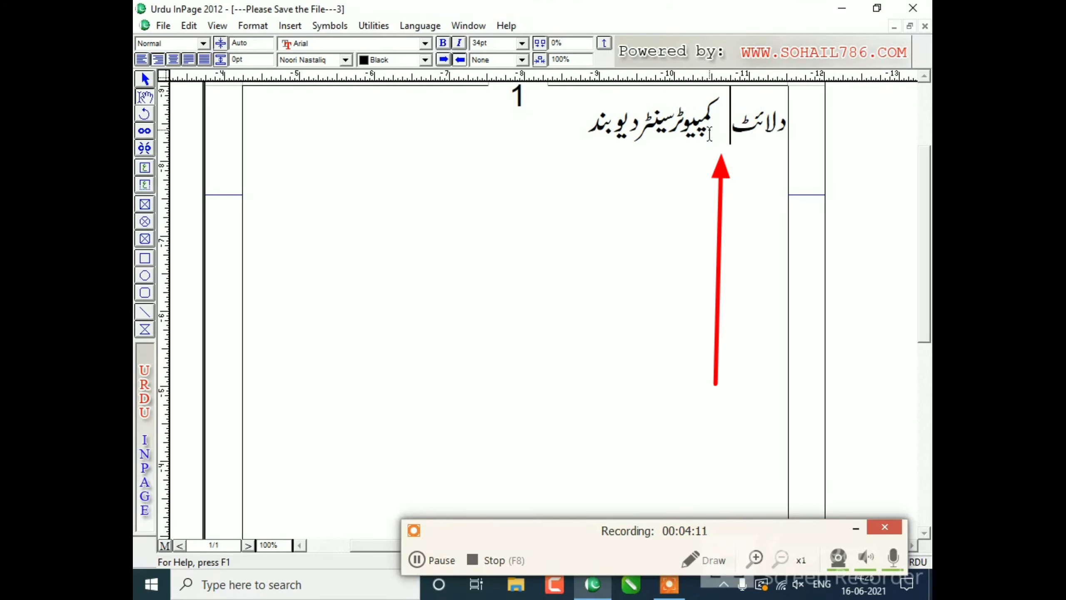
{"action": "key", "text": "ctrl+y"}
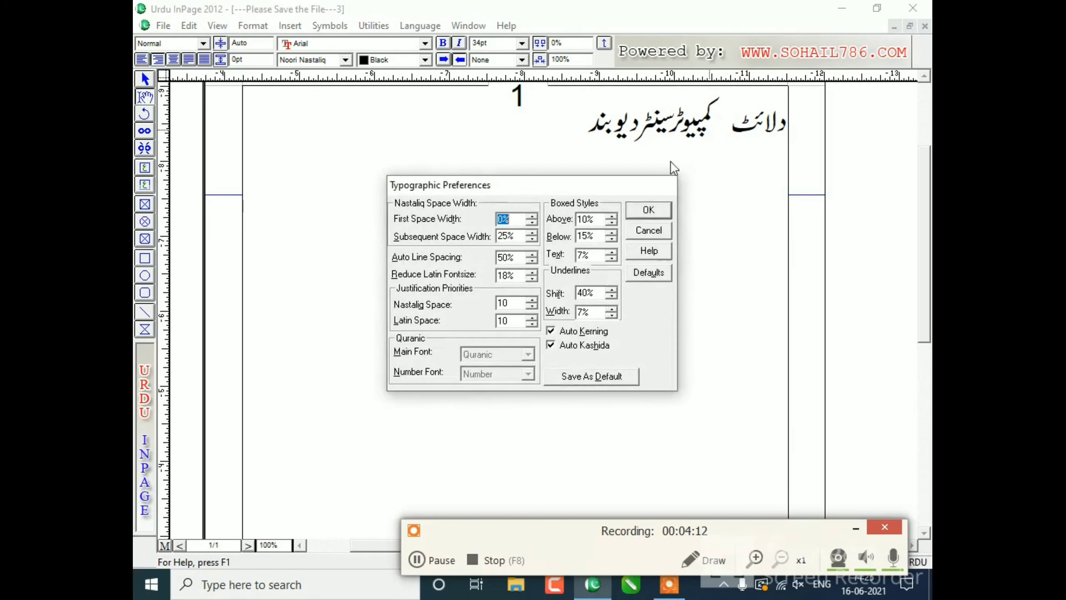
{"action": "left_click", "coordinate": [512, 238]}
{"action": "double_click", "coordinate": [512, 238]}
{"action": "type", "text": "50"}
{"action": "left_click", "coordinate": [649, 210]}
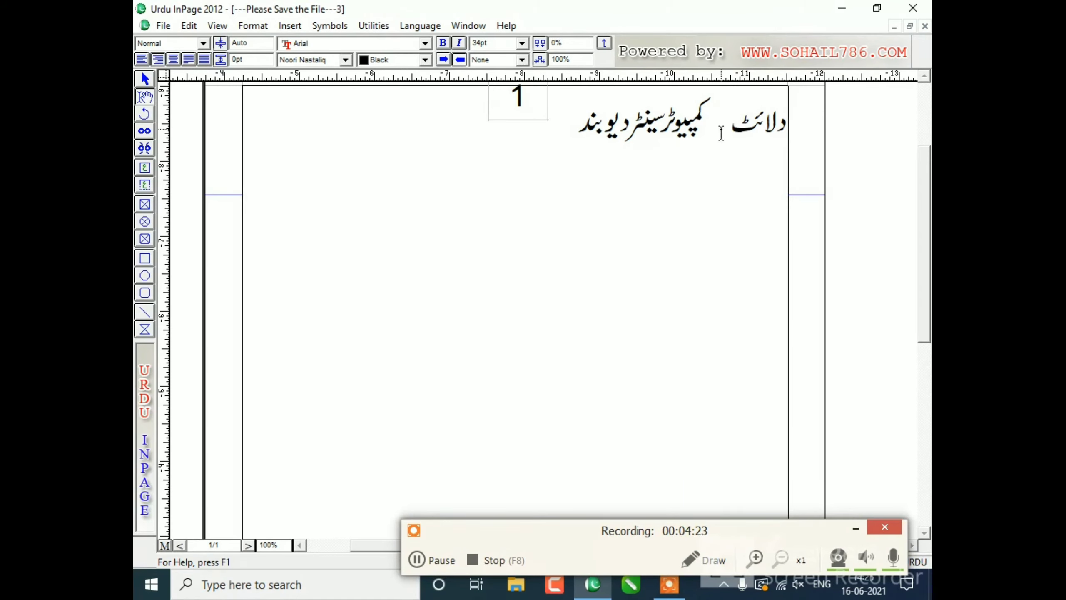
- Examine the Auto Line Spacing setting in the typographic preferences, and close them without changes
{"action": "key", "text": "ctrl+alt+y"}
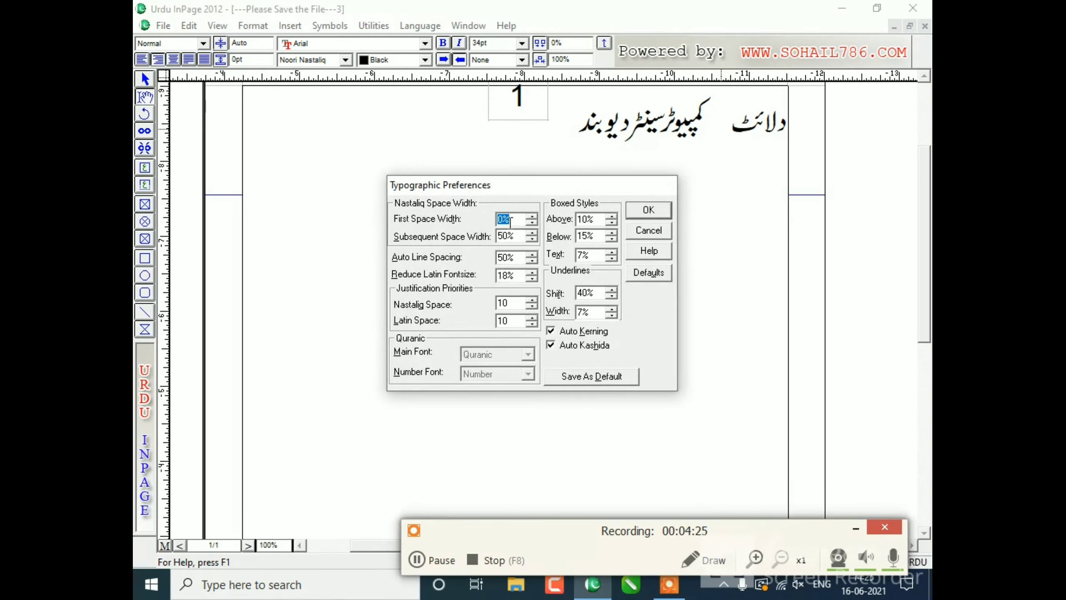
{"action": "key", "text": "Tab"}
{"action": "key", "text": "Tab"}
{"action": "left_click_drag", "start_coordinate": [529, 186], "coordinate": [498, 227]}
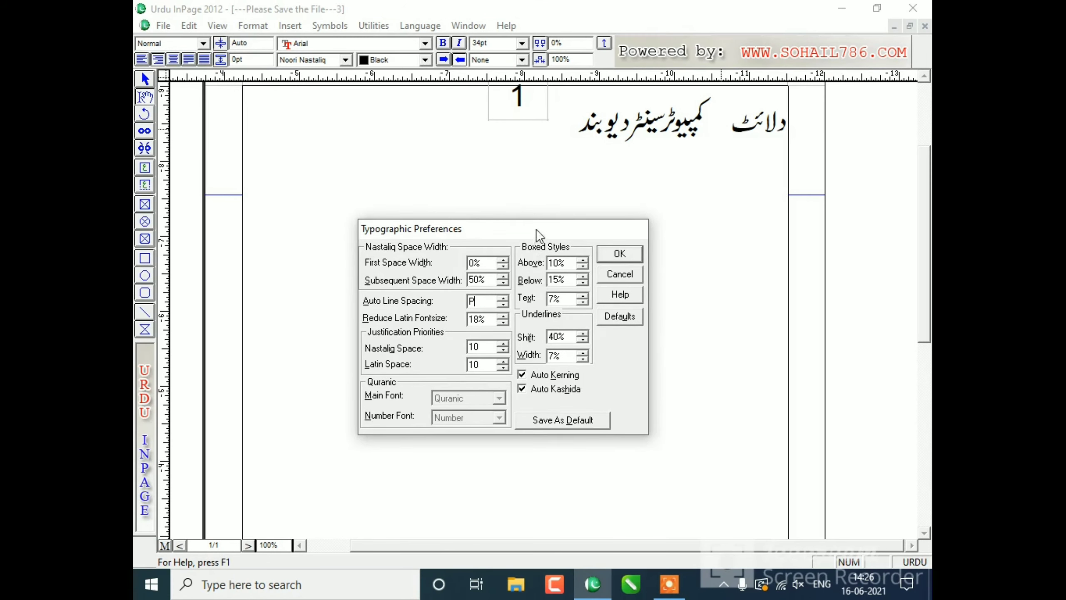
{"action": "left_click_drag", "start_coordinate": [535, 233], "coordinate": [529, 212]}
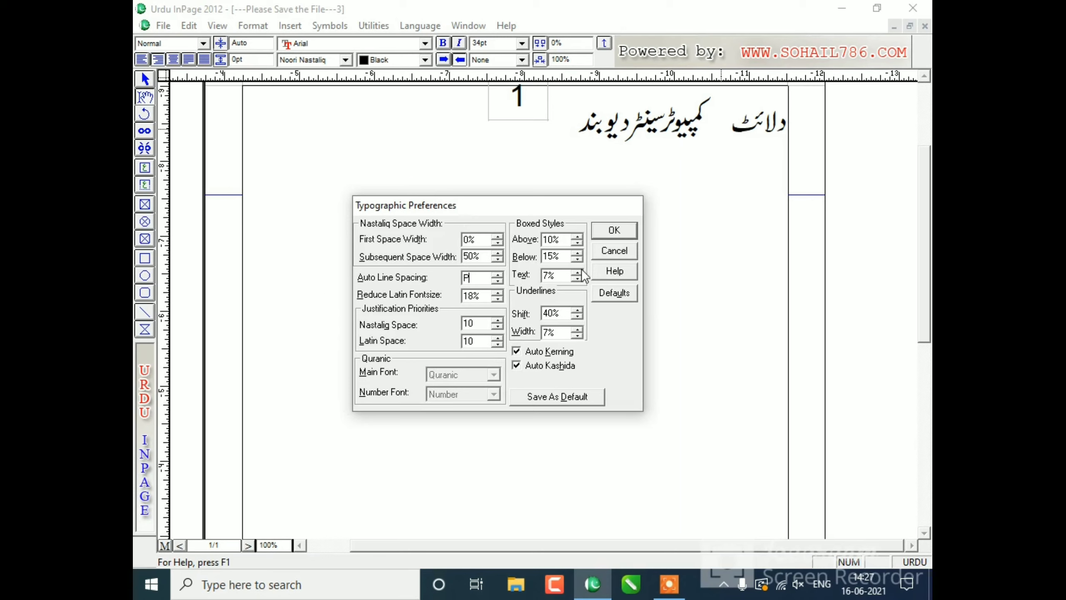
{"action": "left_click", "coordinate": [612, 249]}
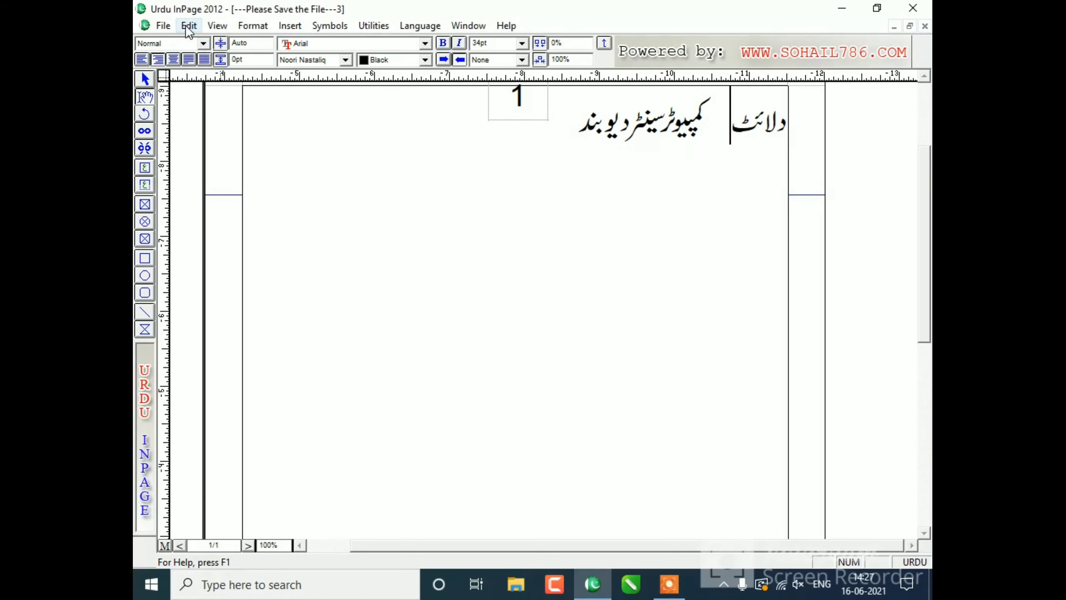